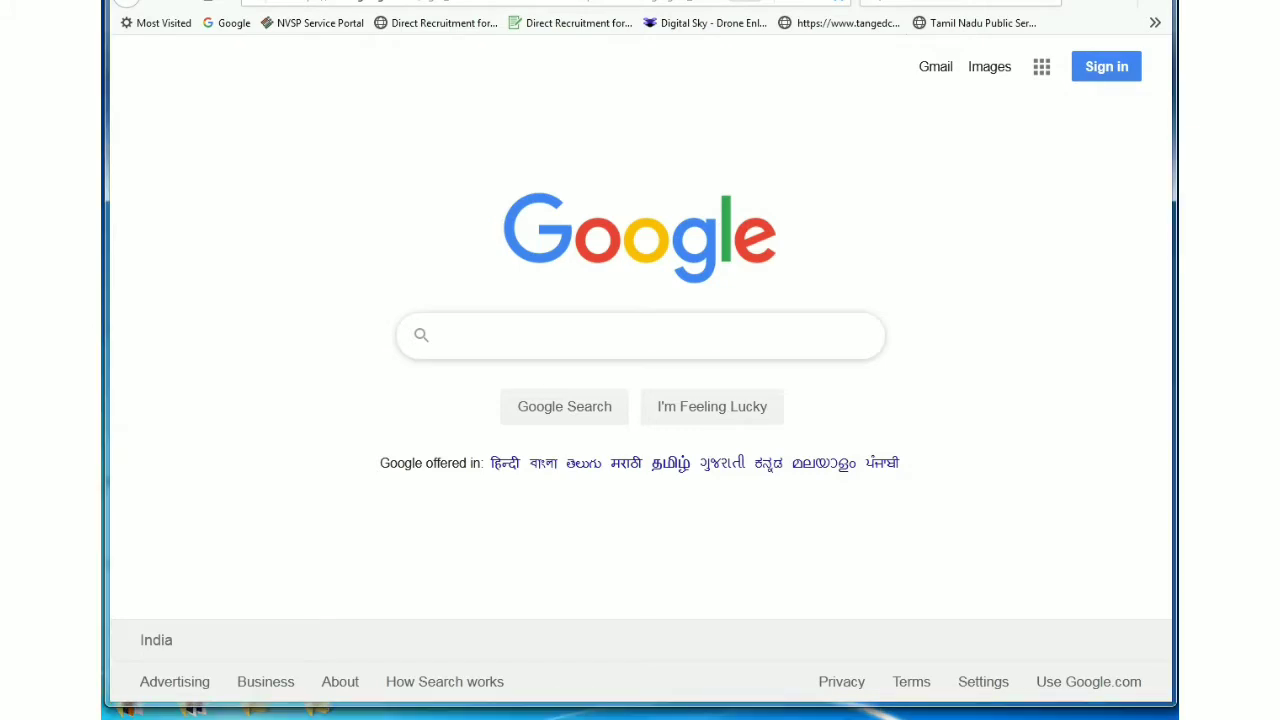
Step: Search Google for 'apprenticeship india'
{"action": "left_click", "coordinate": [640, 335]}
{"action": "type", "text": "appren"}
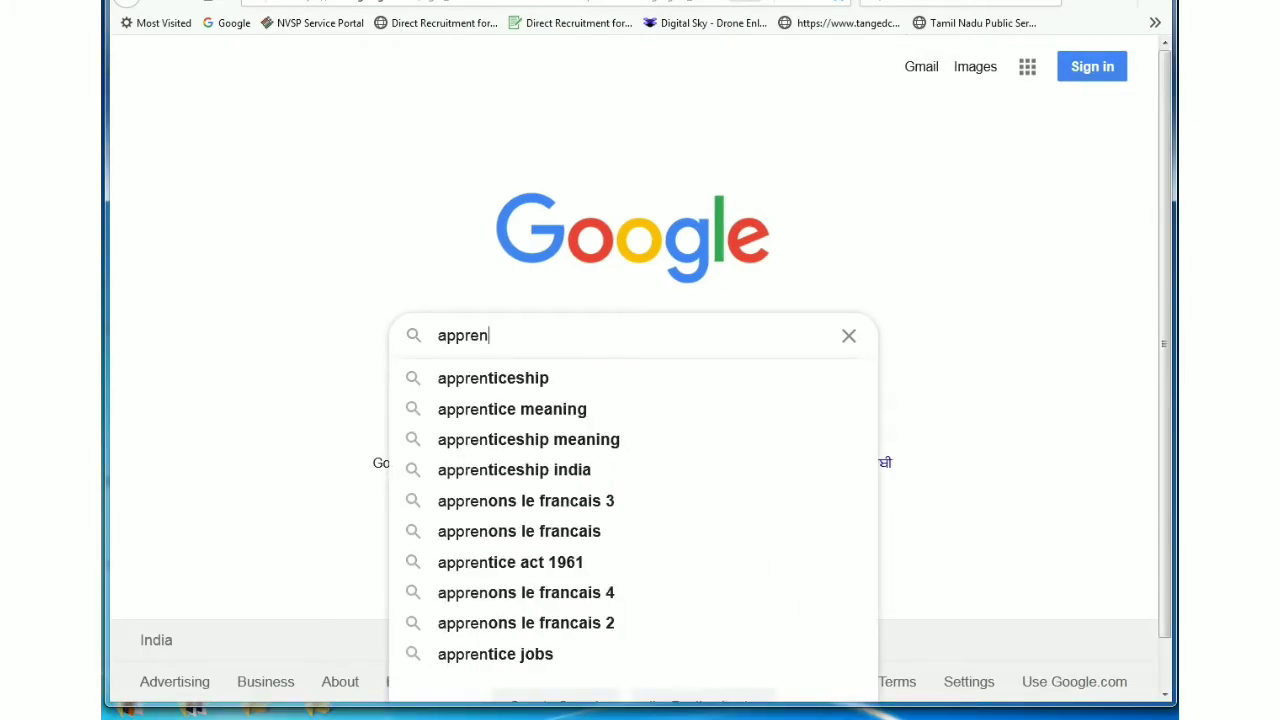
{"action": "type", "text": "ti"}
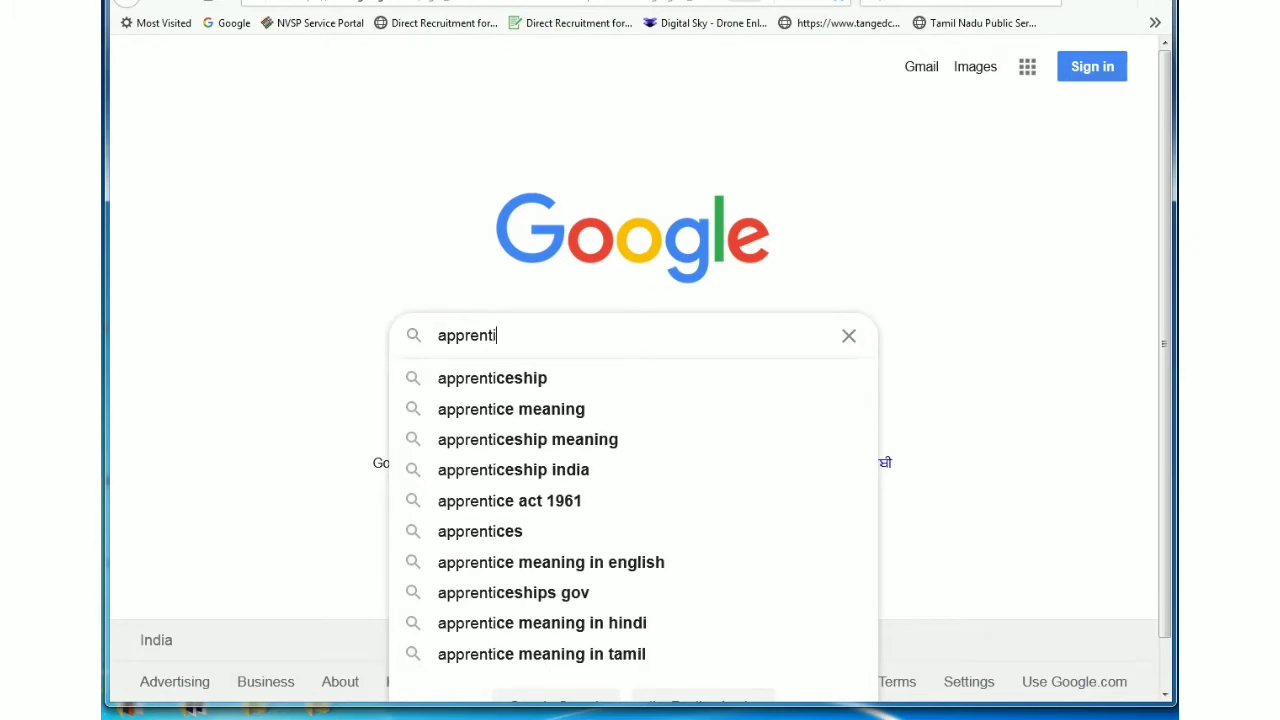
{"action": "type", "text": "ces"}
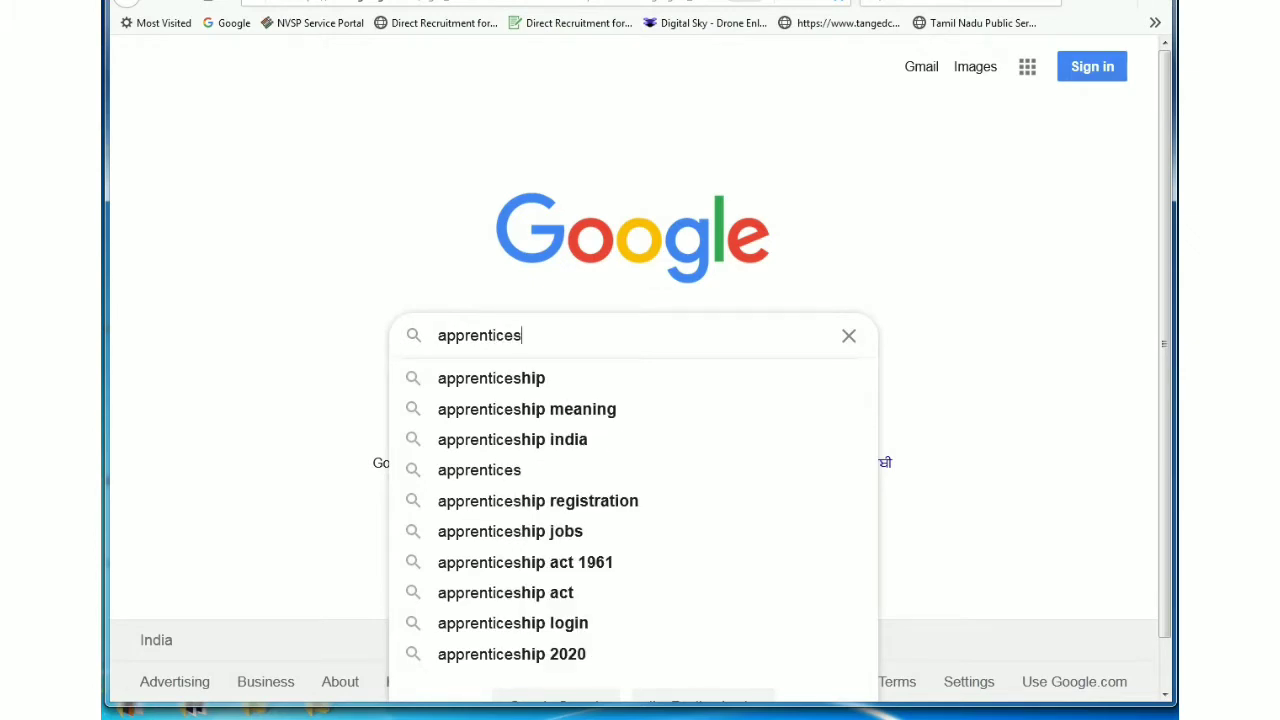
{"action": "type", "text": "hip i"}
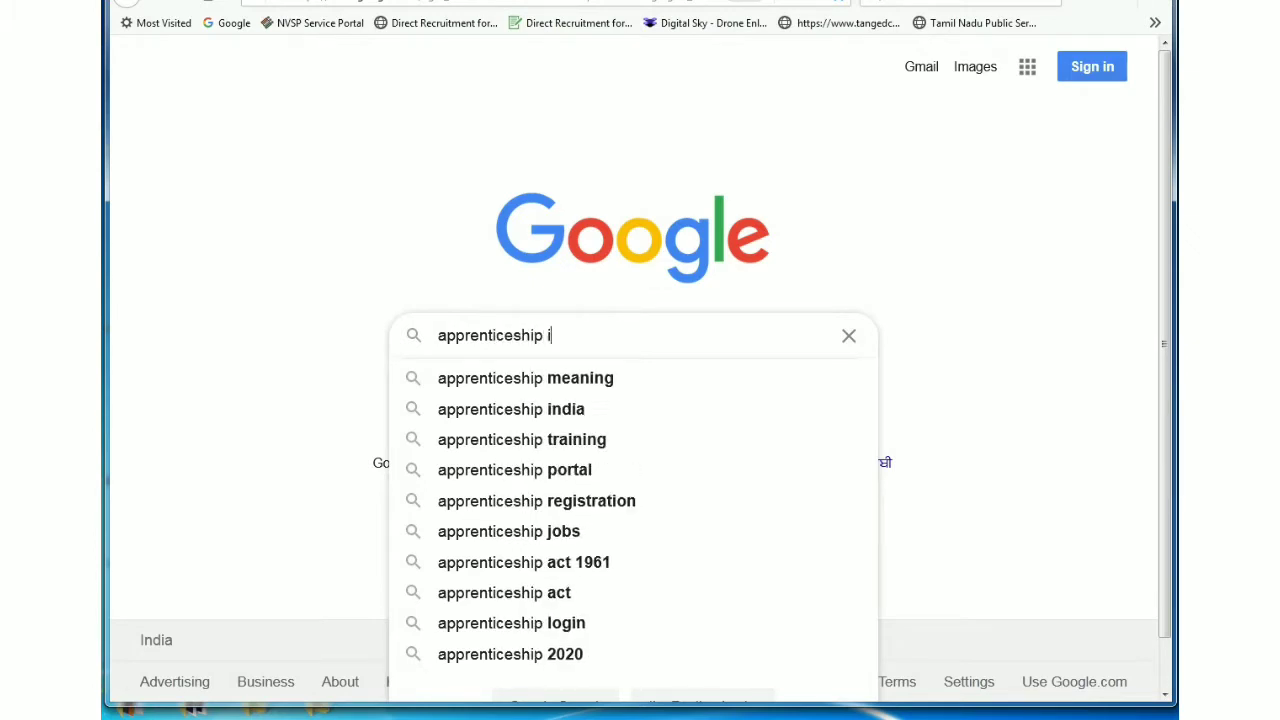
{"action": "type", "text": "ndia"}
{"action": "key", "text": "Down"}
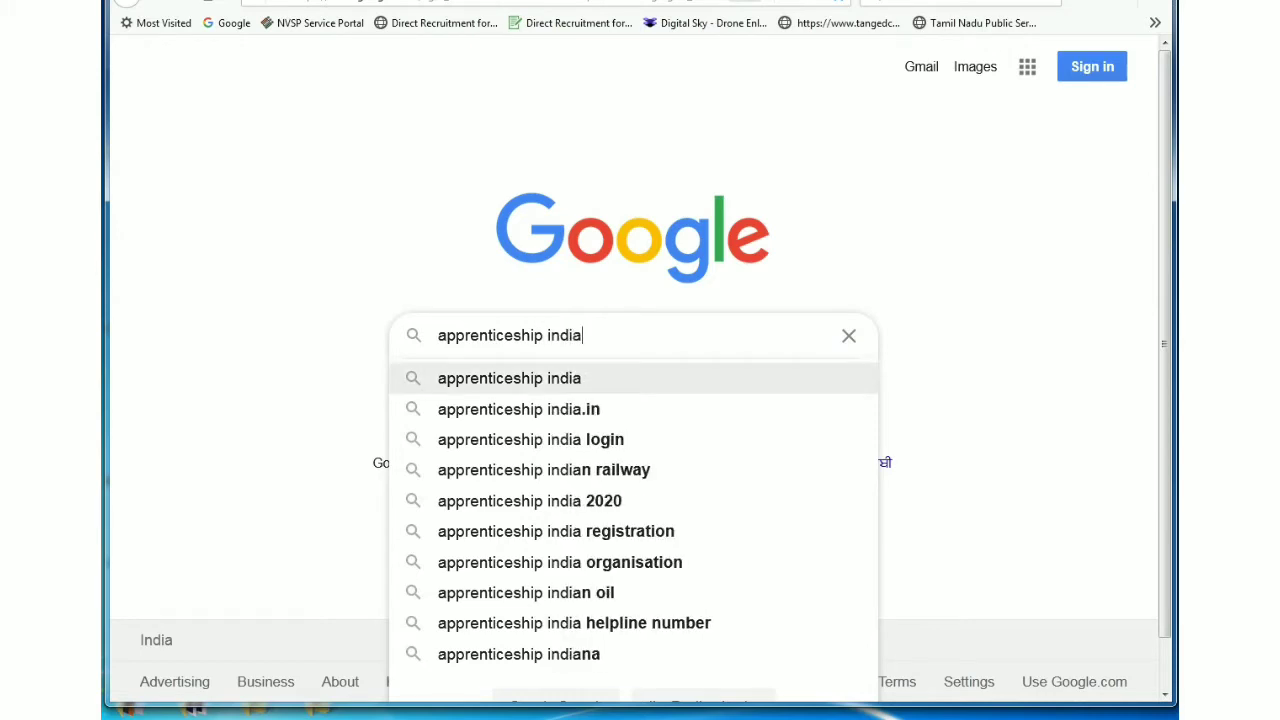
{"action": "key", "text": "Escape"}
{"action": "key", "text": "Return"}
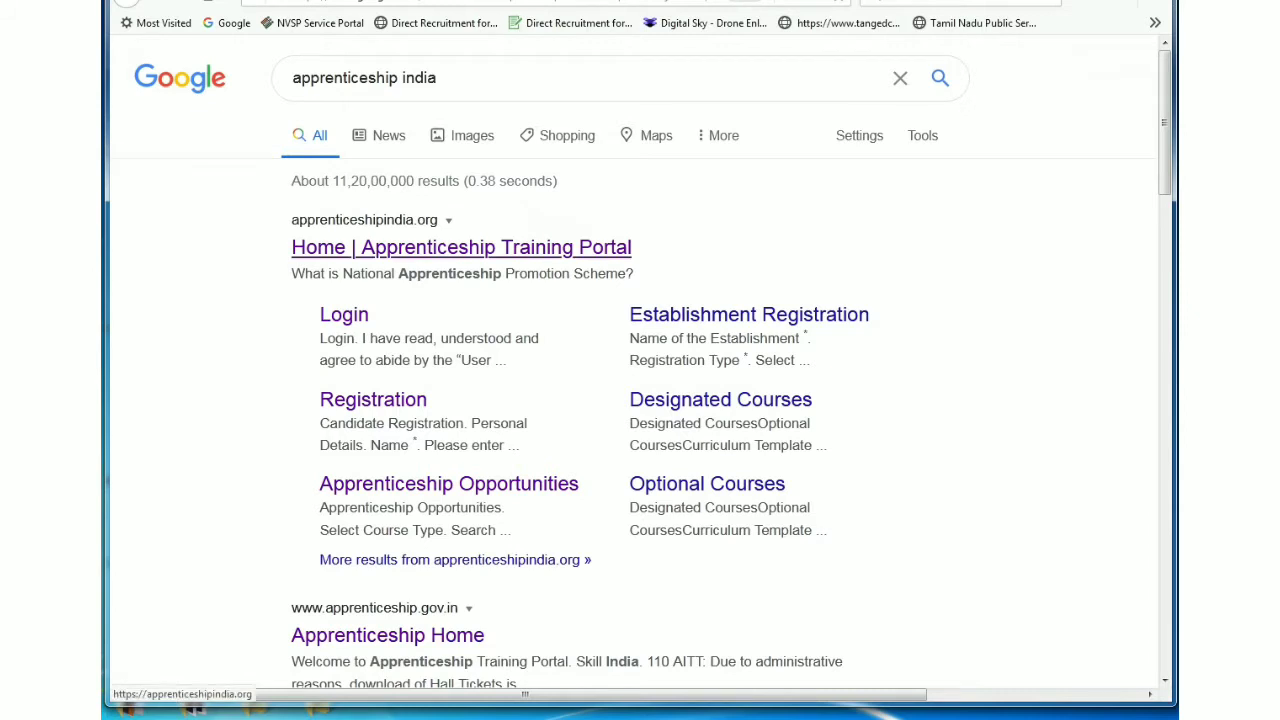
Step: Open the Apprenticeship Training Portal home page and go to Candidate registration
{"action": "left_click", "coordinate": [461, 247]}
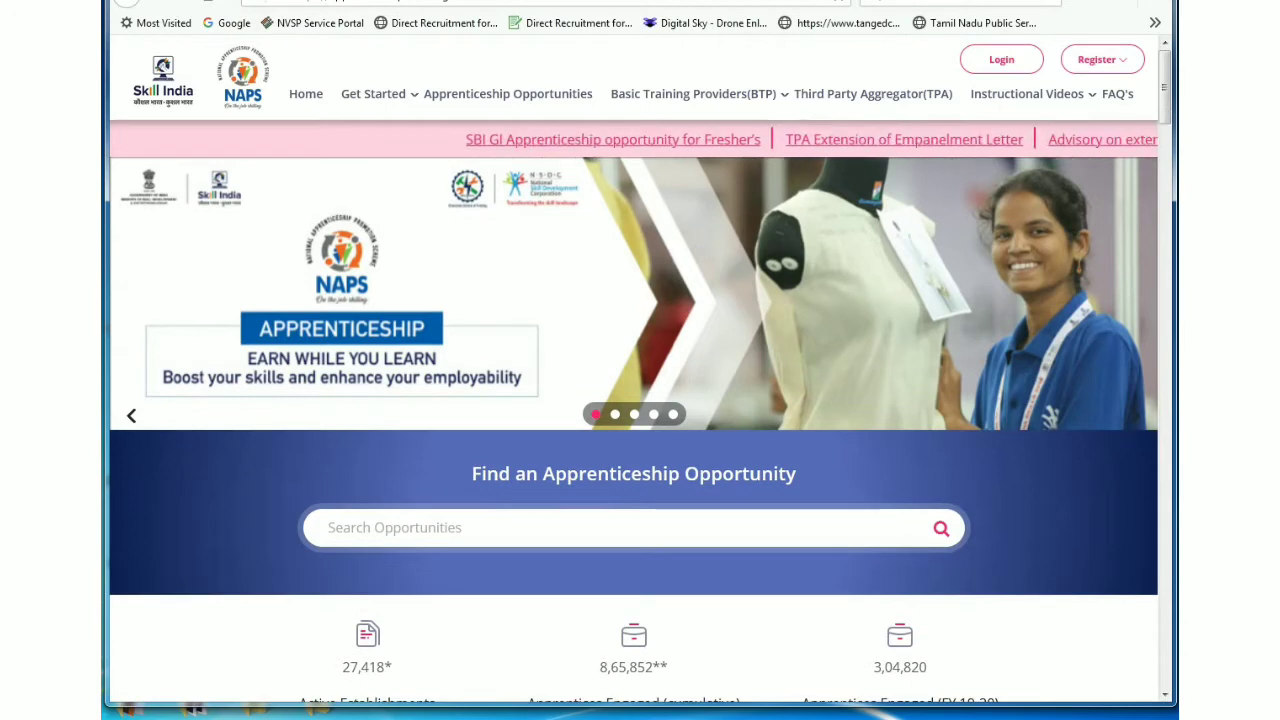
{"action": "scroll", "coordinate": [634, 400], "scroll_direction": "down", "scroll_amount": 2}
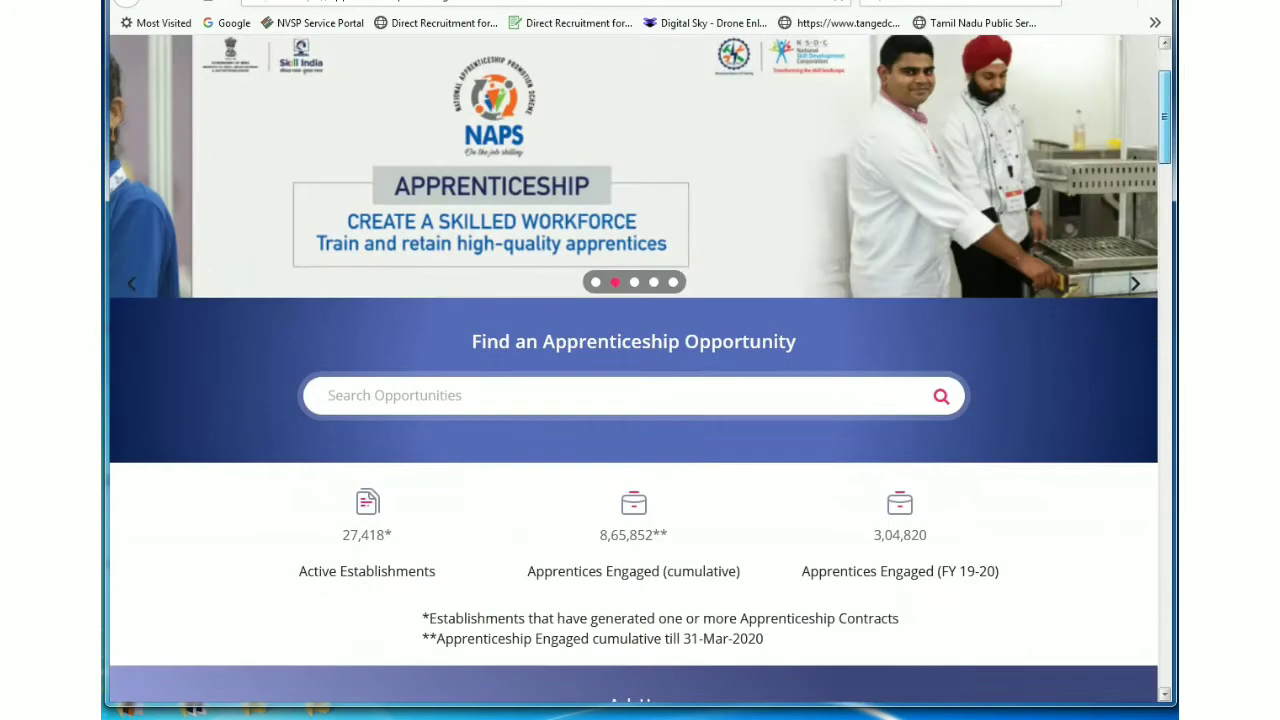
{"action": "scroll", "coordinate": [634, 400], "scroll_direction": "up", "scroll_amount": 2}
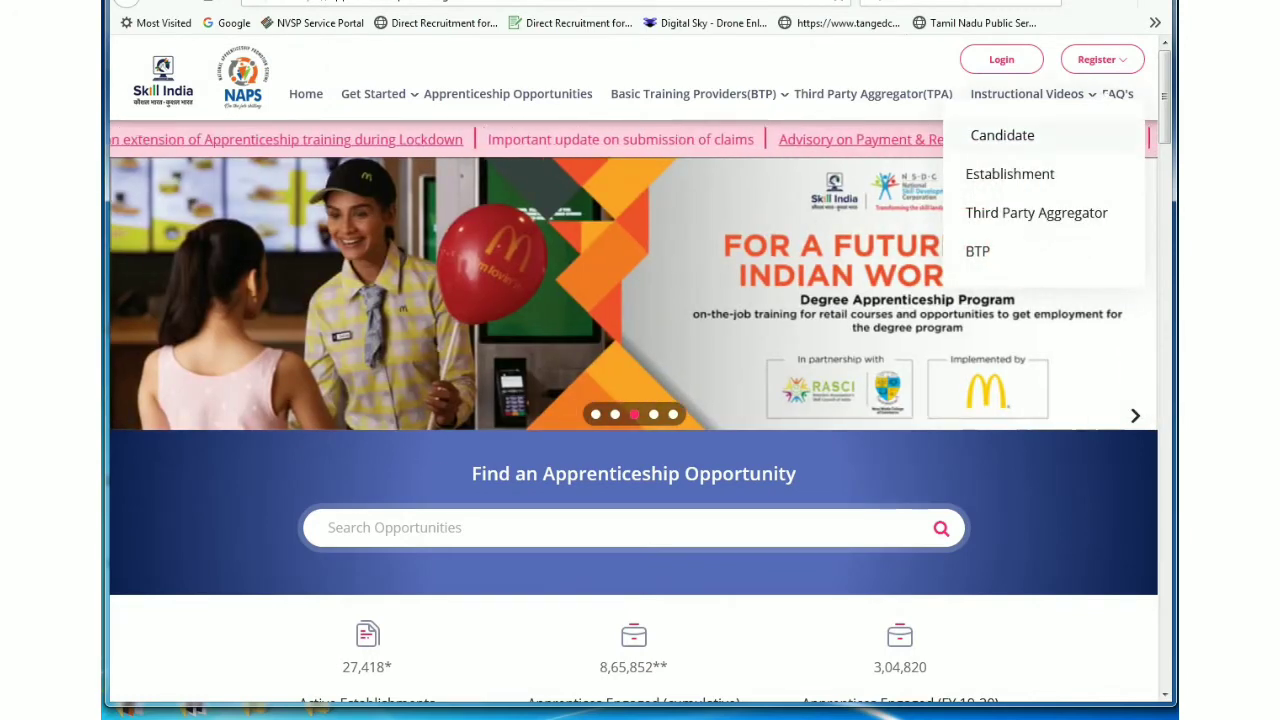
{"action": "left_click", "coordinate": [1002, 135]}
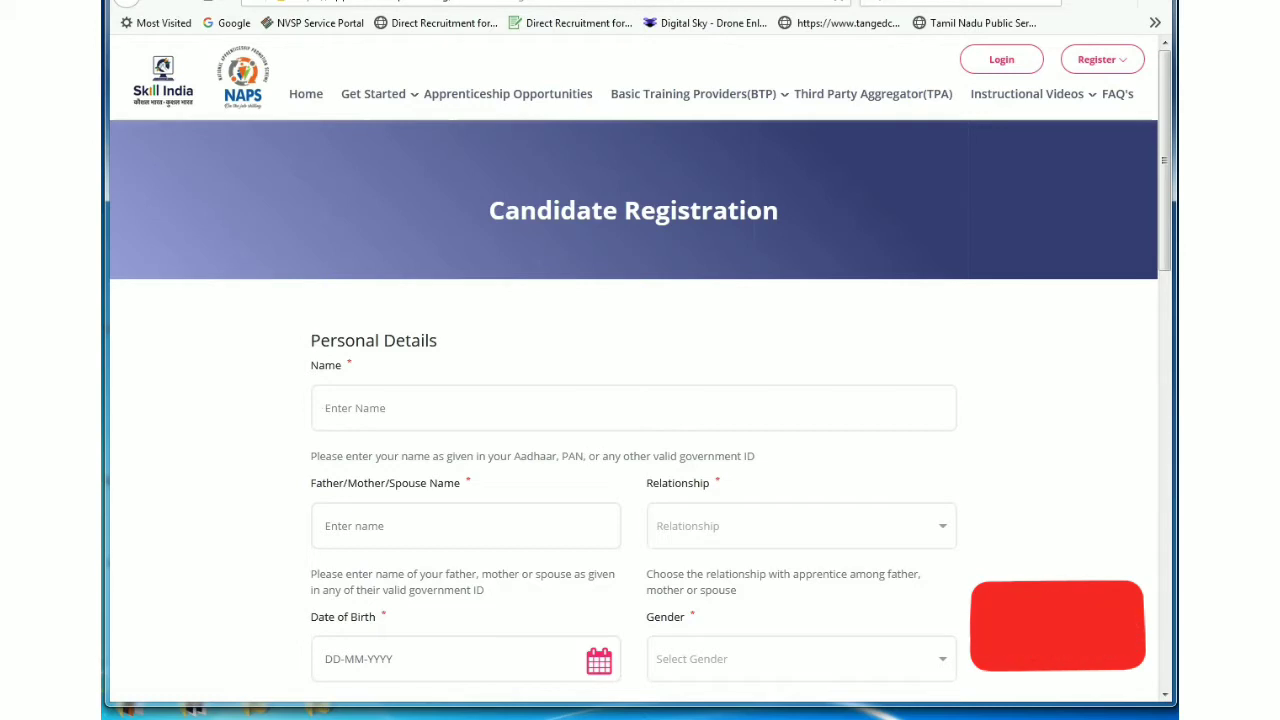
Step: Enter the candidate's name and father's name, with Relationship set to Father
{"action": "type", "text": "sufgu"}
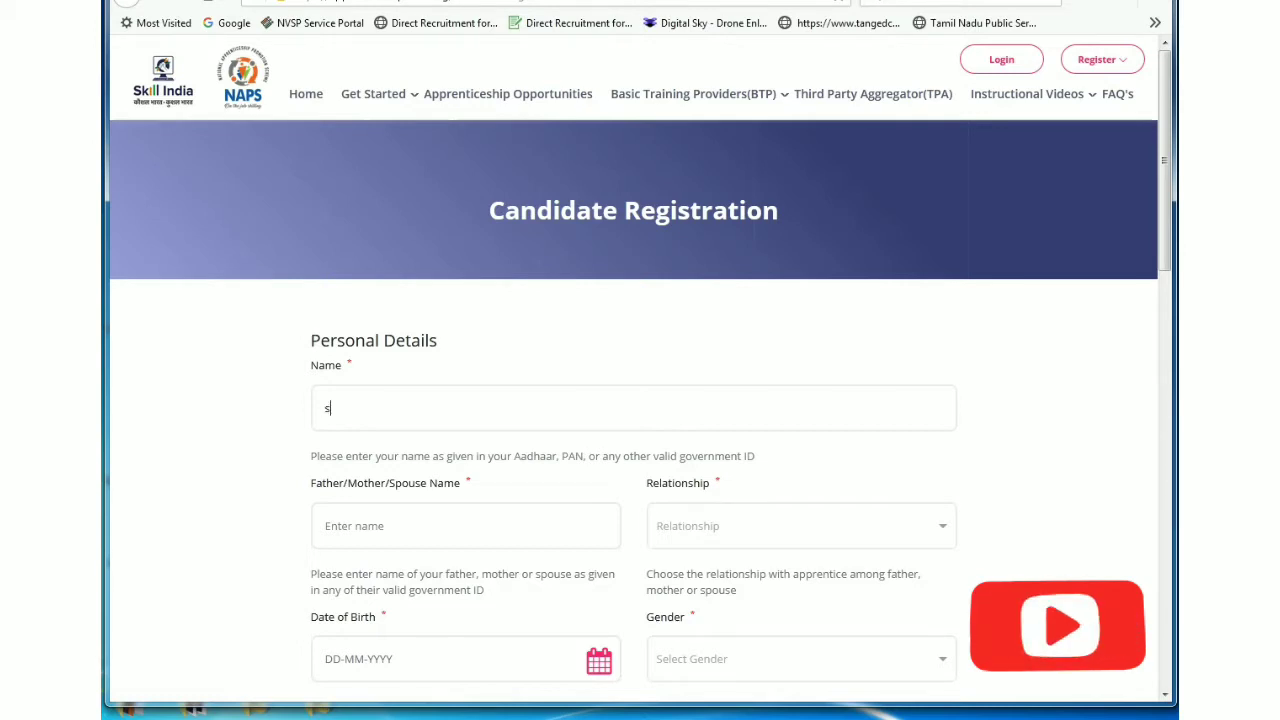
{"action": "key", "text": "BackSpace"}
{"action": "key", "text": "BackSpace"}
{"action": "key", "text": "BackSpace"}
{"action": "key", "text": "BackSpace"}
{"action": "key", "text": "BackSpace"}
{"action": "type", "text": "SUGUMAR"}
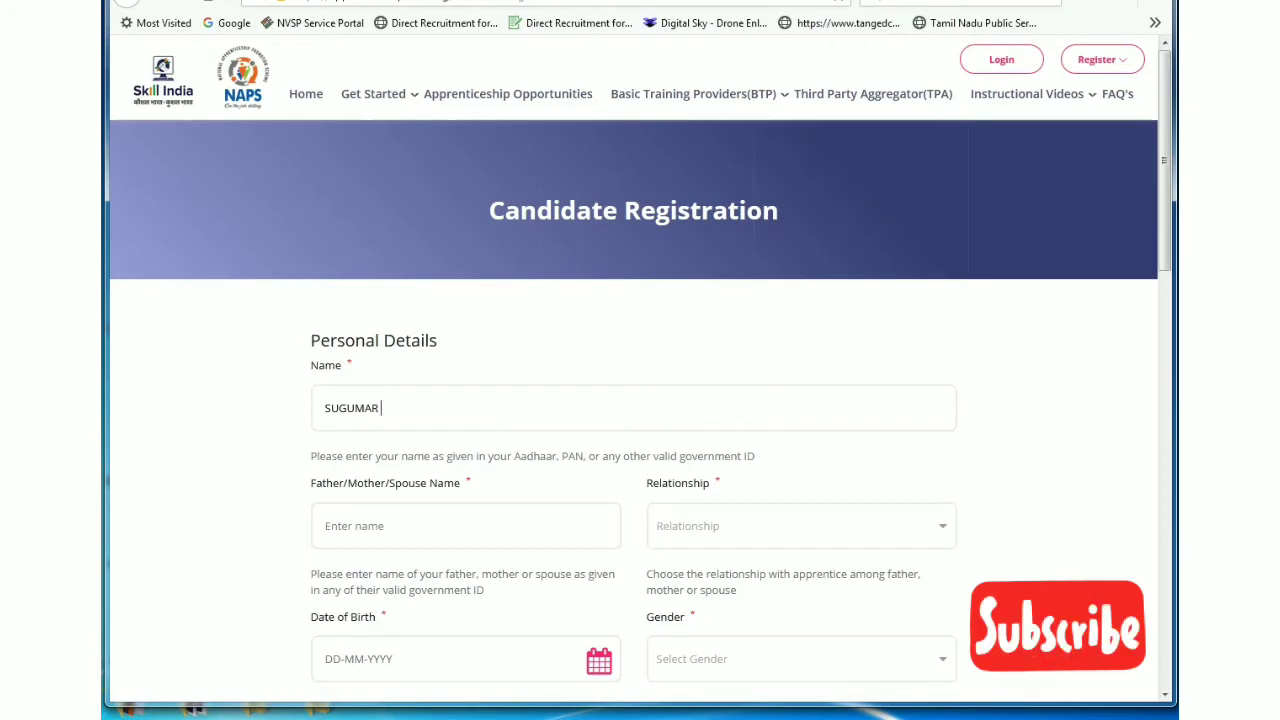
{"action": "type", "text": " U"}
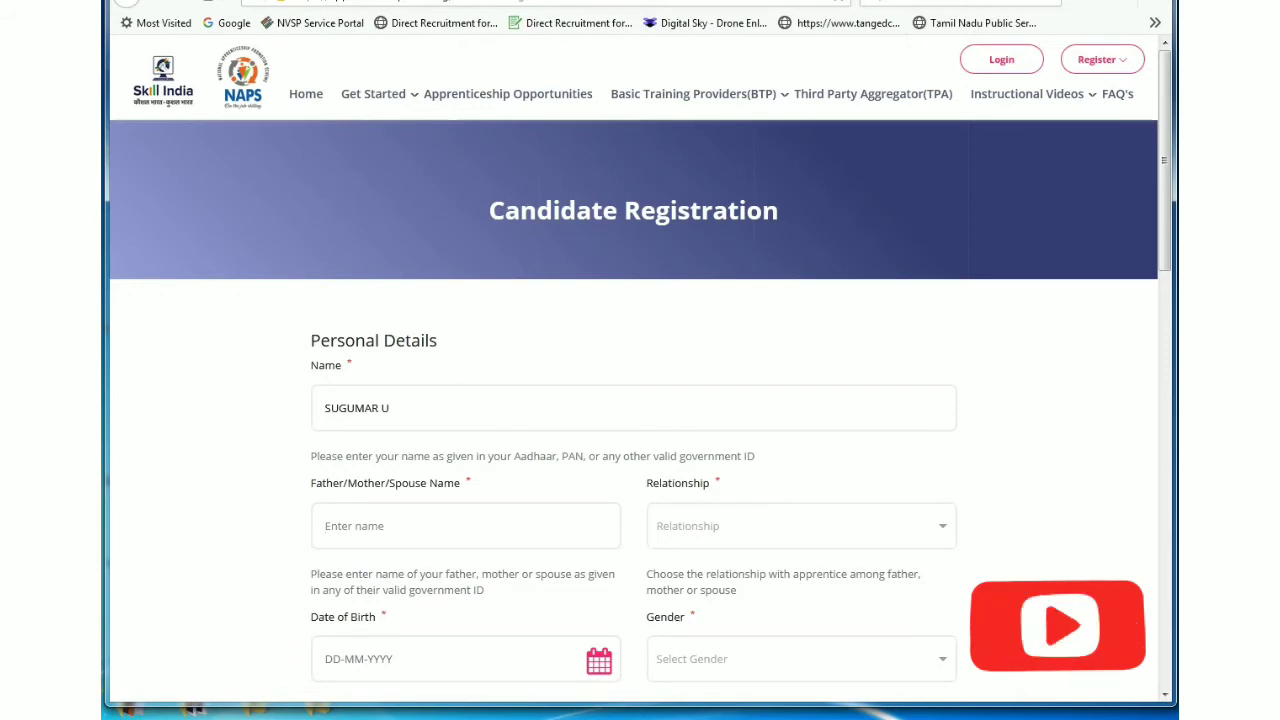
{"action": "left_click", "coordinate": [465, 525]}
{"action": "type", "text": "UTHRAPA"}
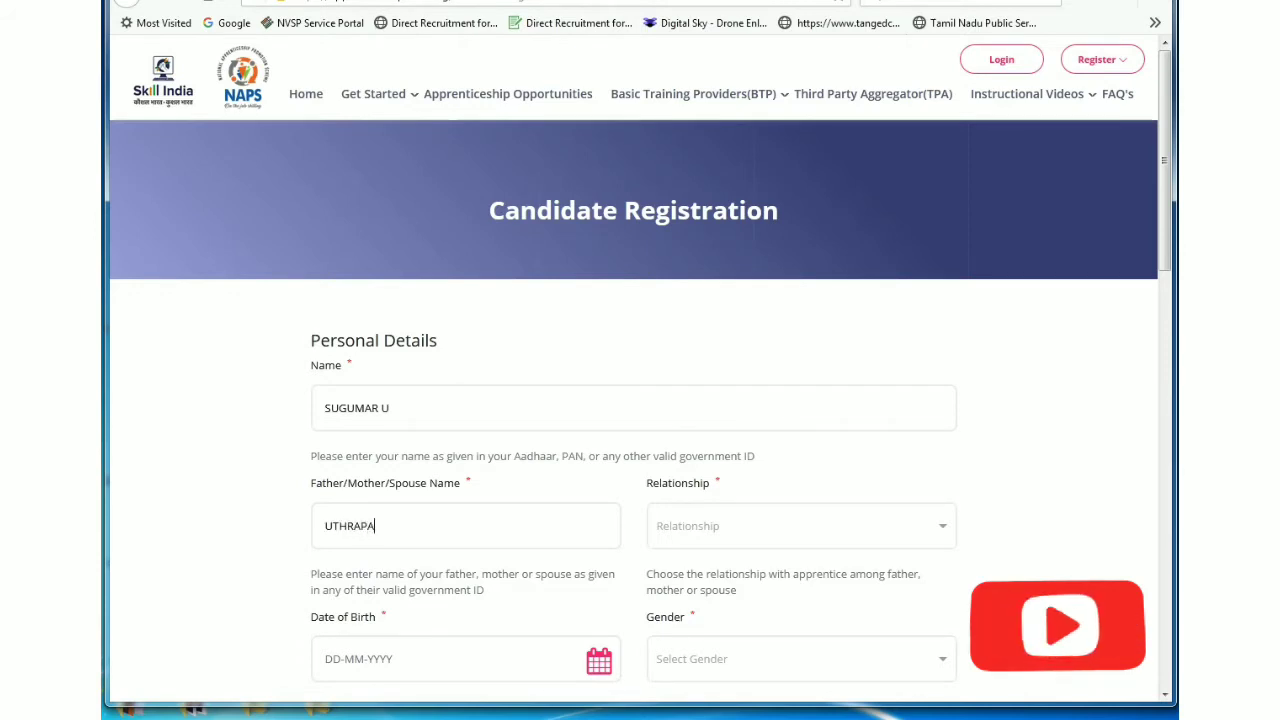
{"action": "type", "text": "THI"}
{"action": "left_click", "coordinate": [800, 525]}
{"action": "key", "text": "Return"}
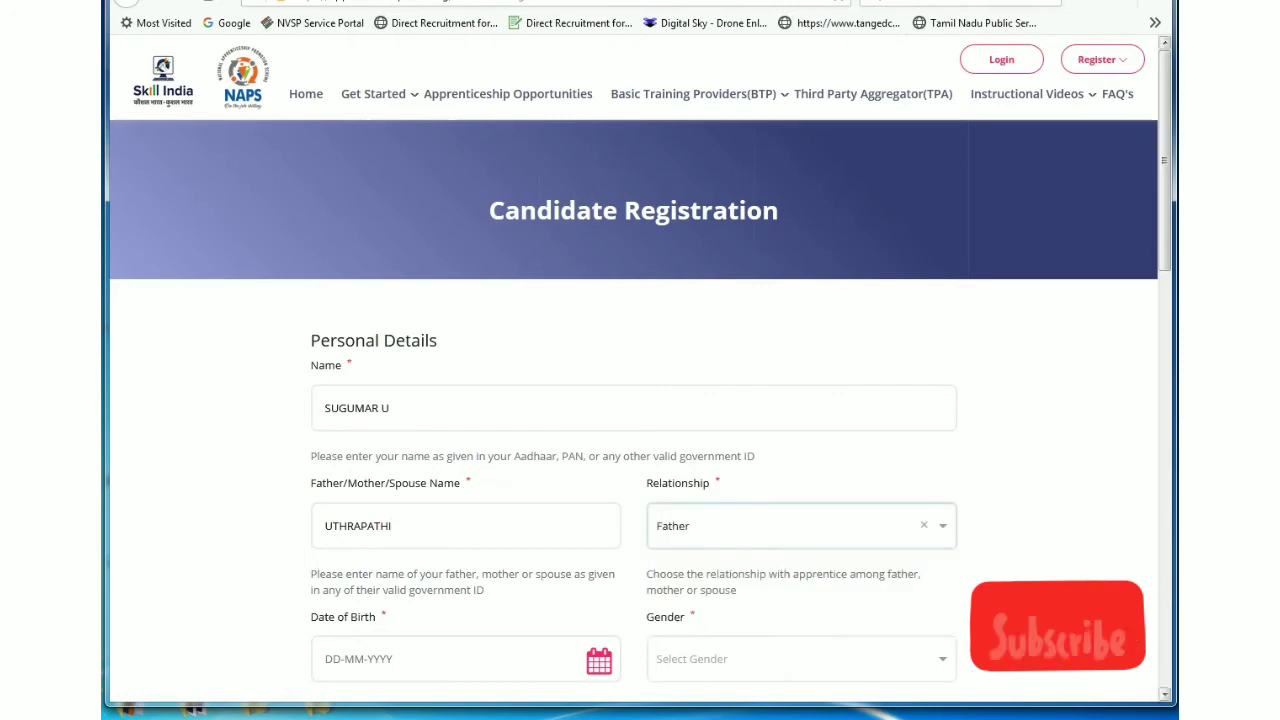
{"action": "scroll", "coordinate": [640, 370], "scroll_direction": "down", "scroll_amount": 3}
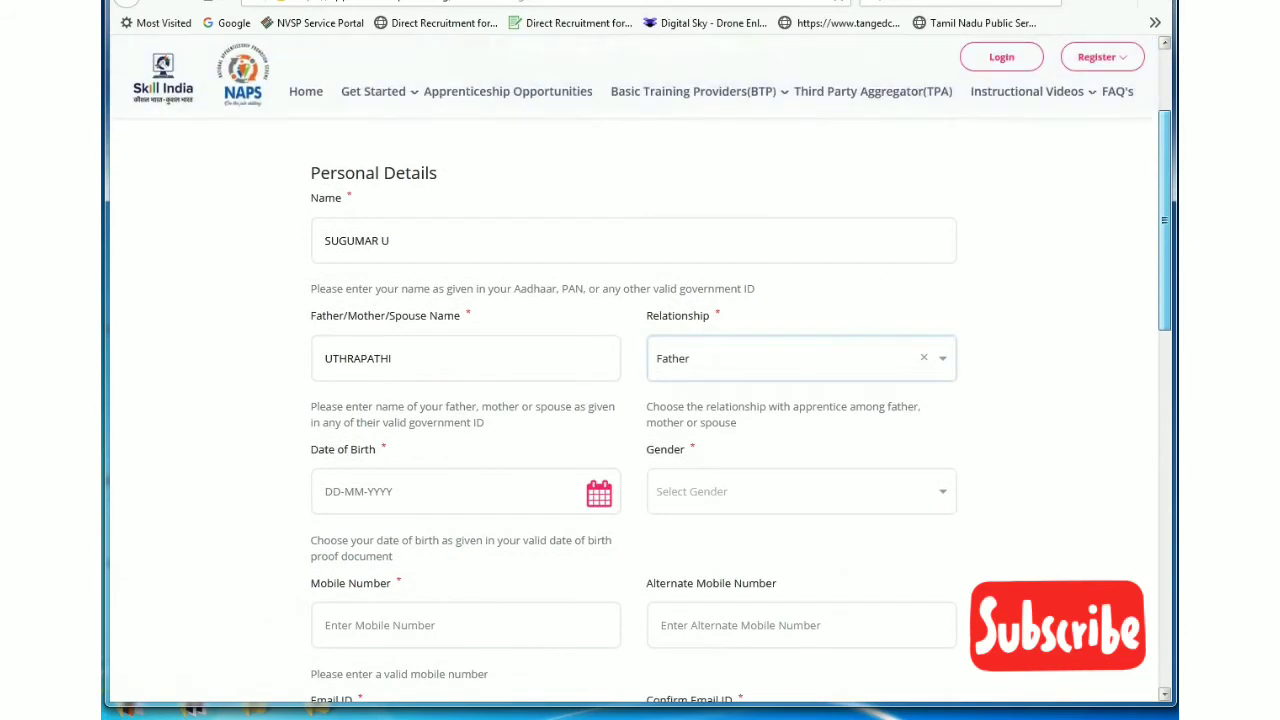
{"action": "scroll", "coordinate": [640, 400], "scroll_direction": "down", "scroll_amount": 1}
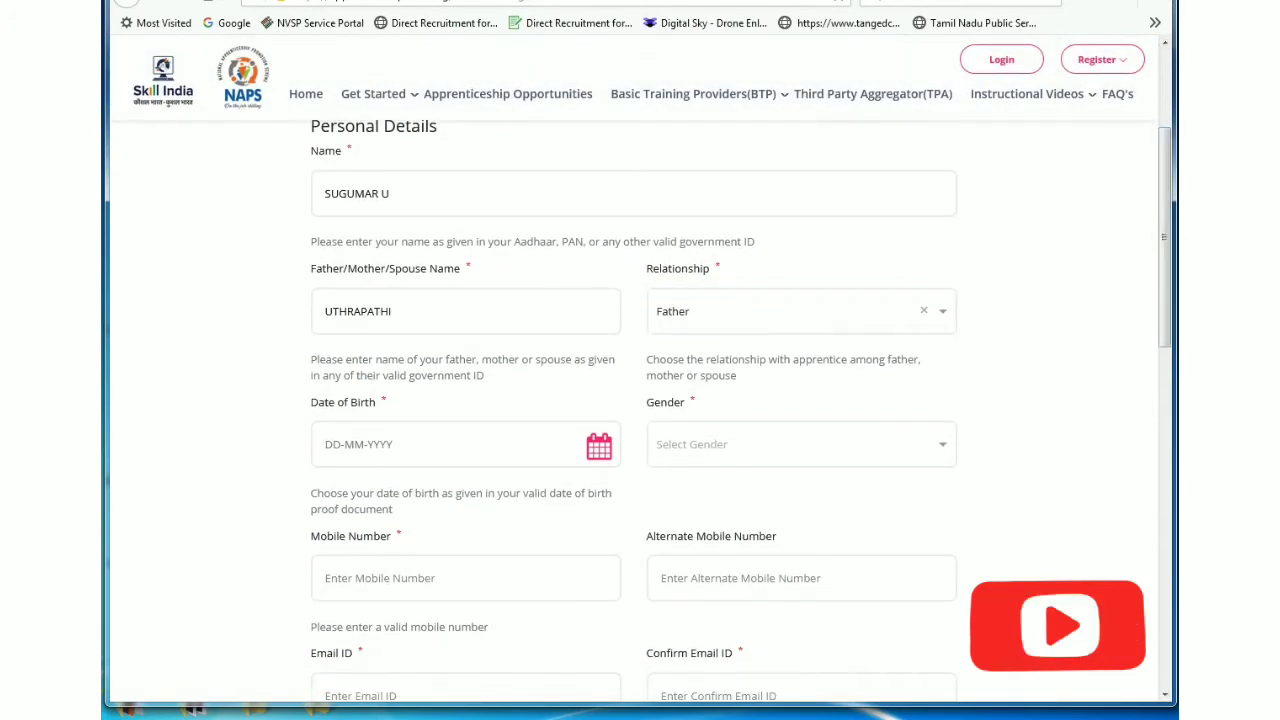
Step: Set the date of birth to 1 January 1993 and the gender to Male
{"action": "left_click", "coordinate": [450, 444]}
{"action": "left_click", "coordinate": [441, 487]}
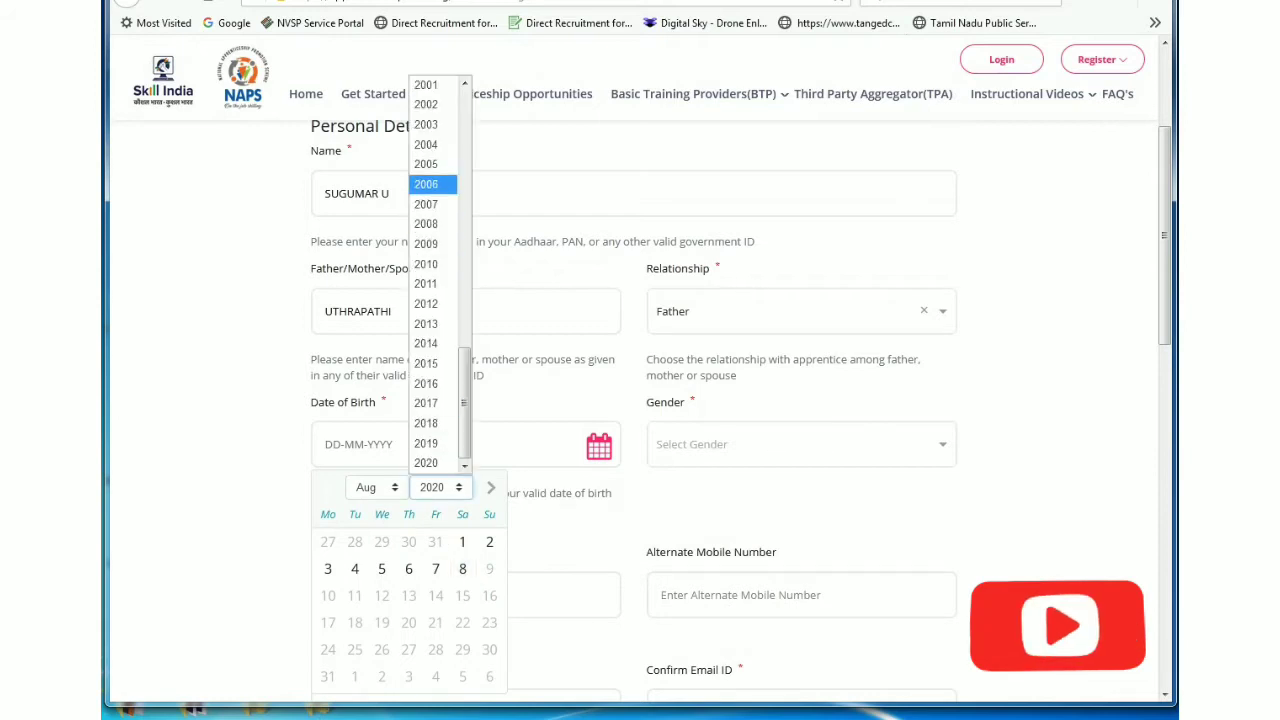
{"action": "scroll", "coordinate": [430, 300], "scroll_direction": "up", "scroll_amount": 4}
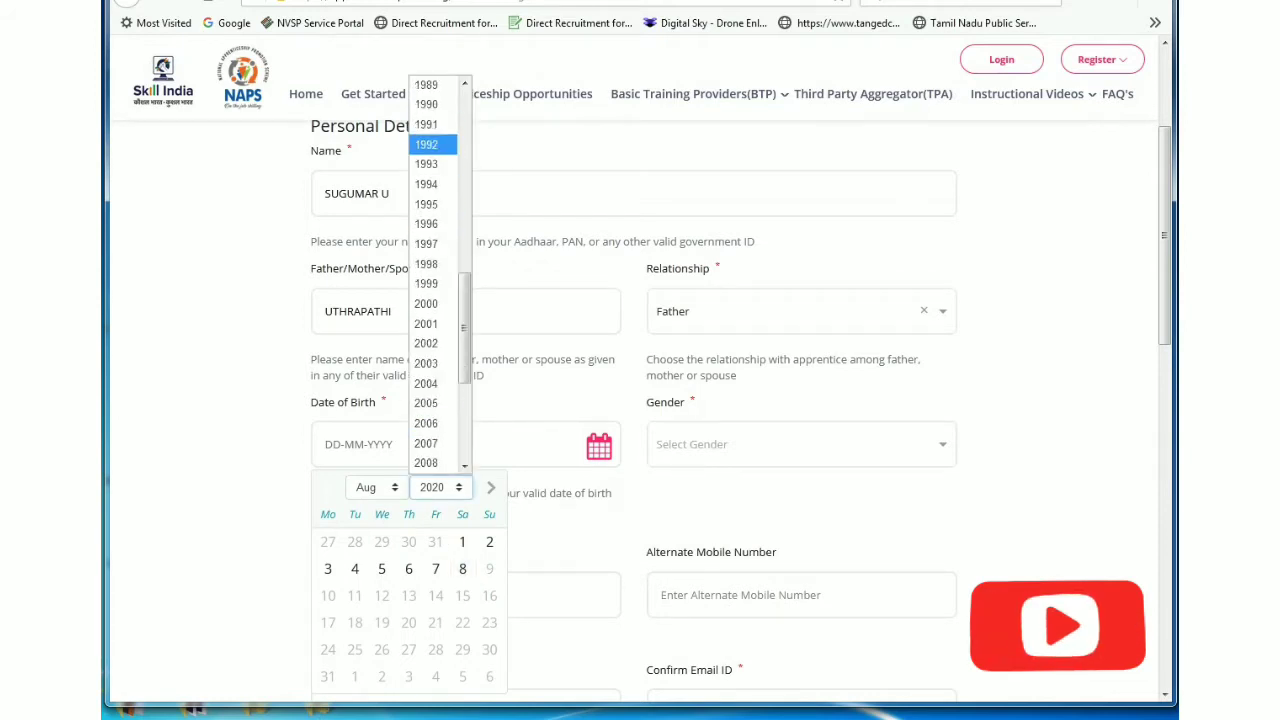
{"action": "left_click", "coordinate": [426, 163]}
{"action": "left_click", "coordinate": [377, 487]}
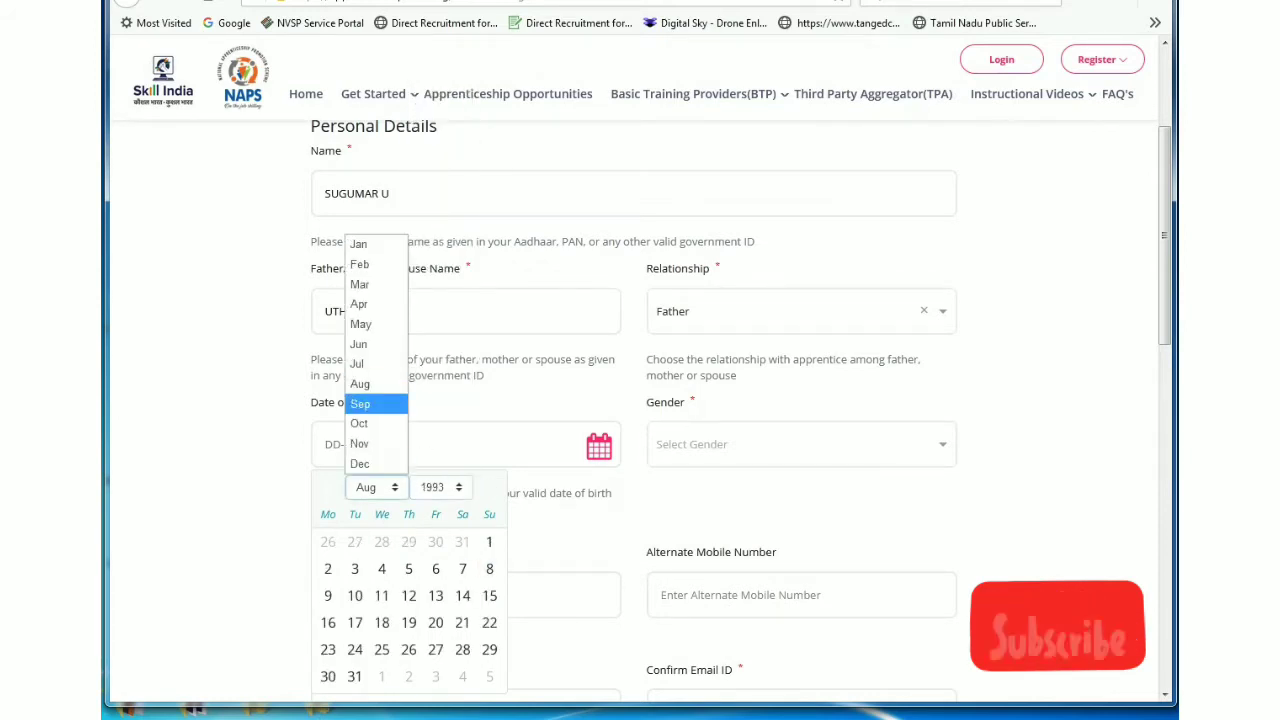
{"action": "left_click", "coordinate": [376, 245]}
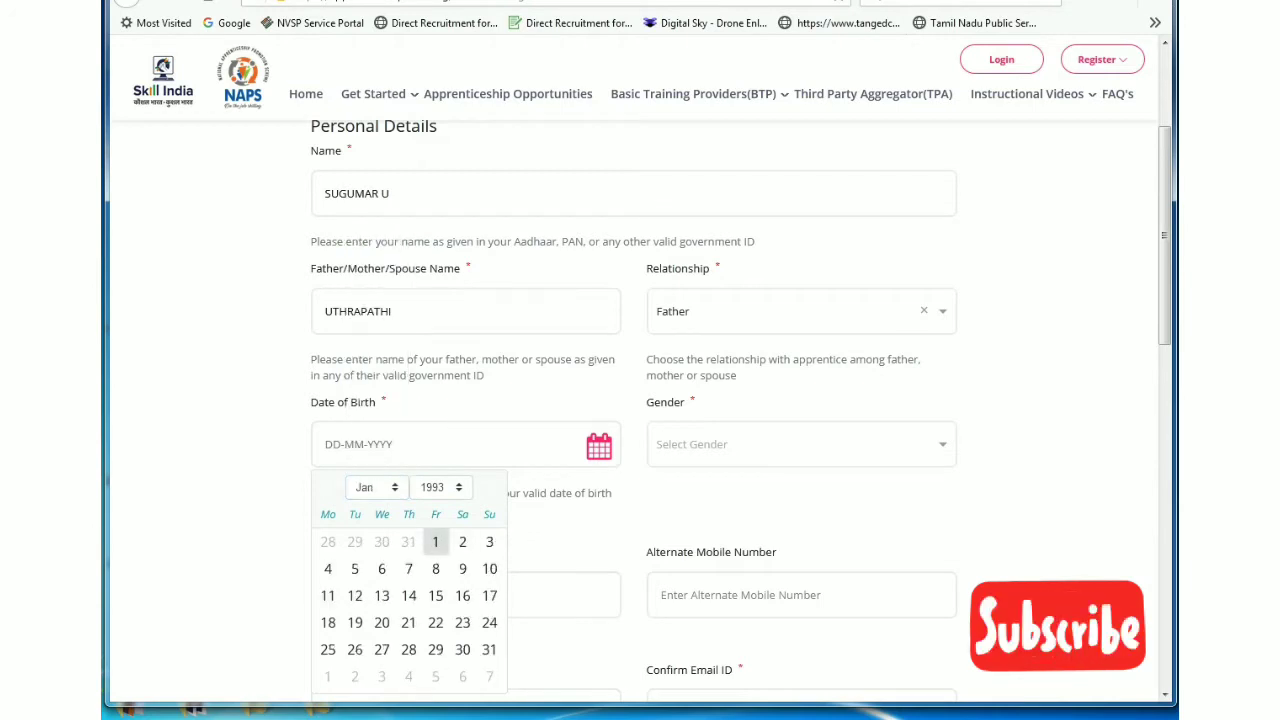
{"action": "left_click", "coordinate": [435, 541]}
{"action": "left_click", "coordinate": [800, 444]}
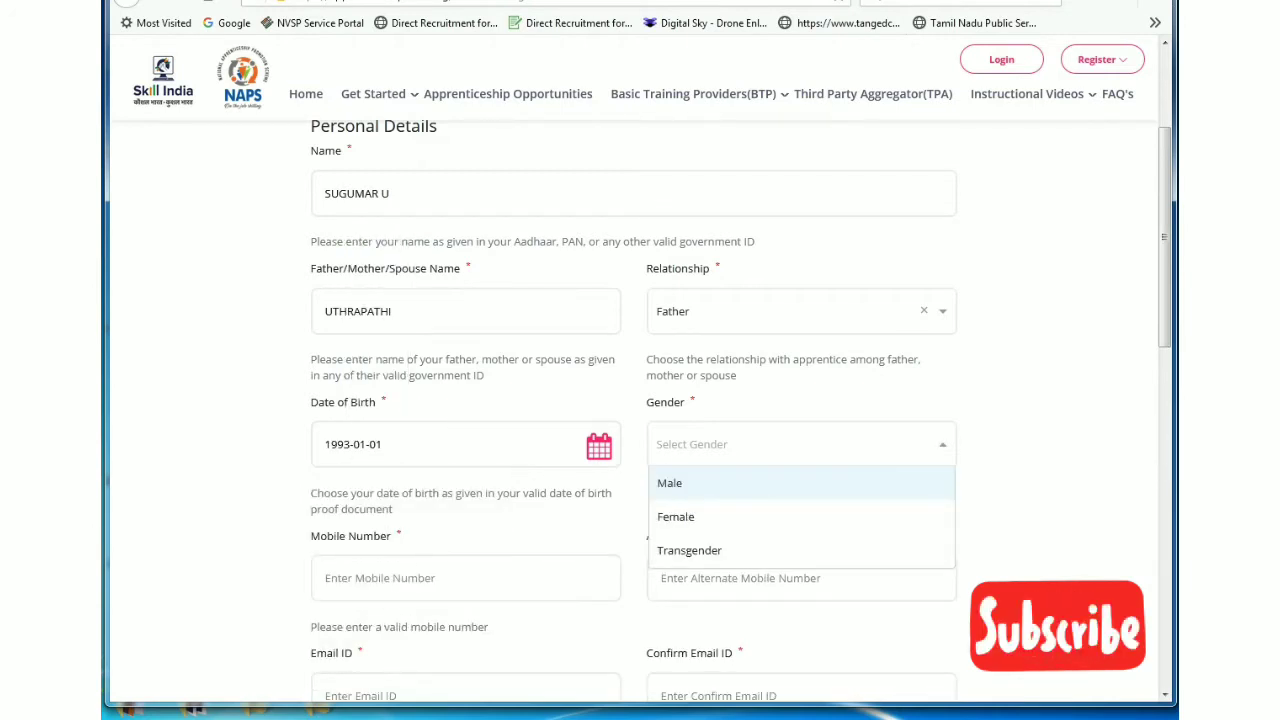
{"action": "key", "text": "Return"}
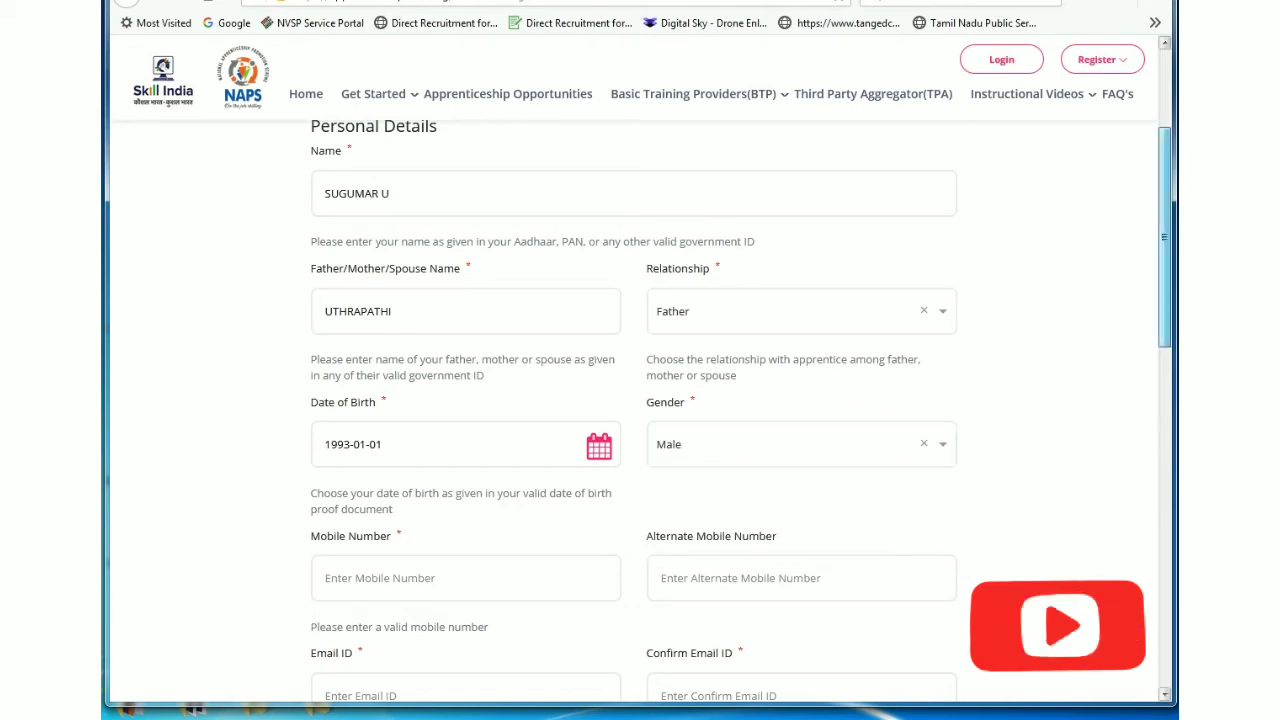
Step: Enter the candidate's mobile number and alternate mobile number
{"action": "scroll", "coordinate": [640, 410], "scroll_direction": "down", "scroll_amount": 3}
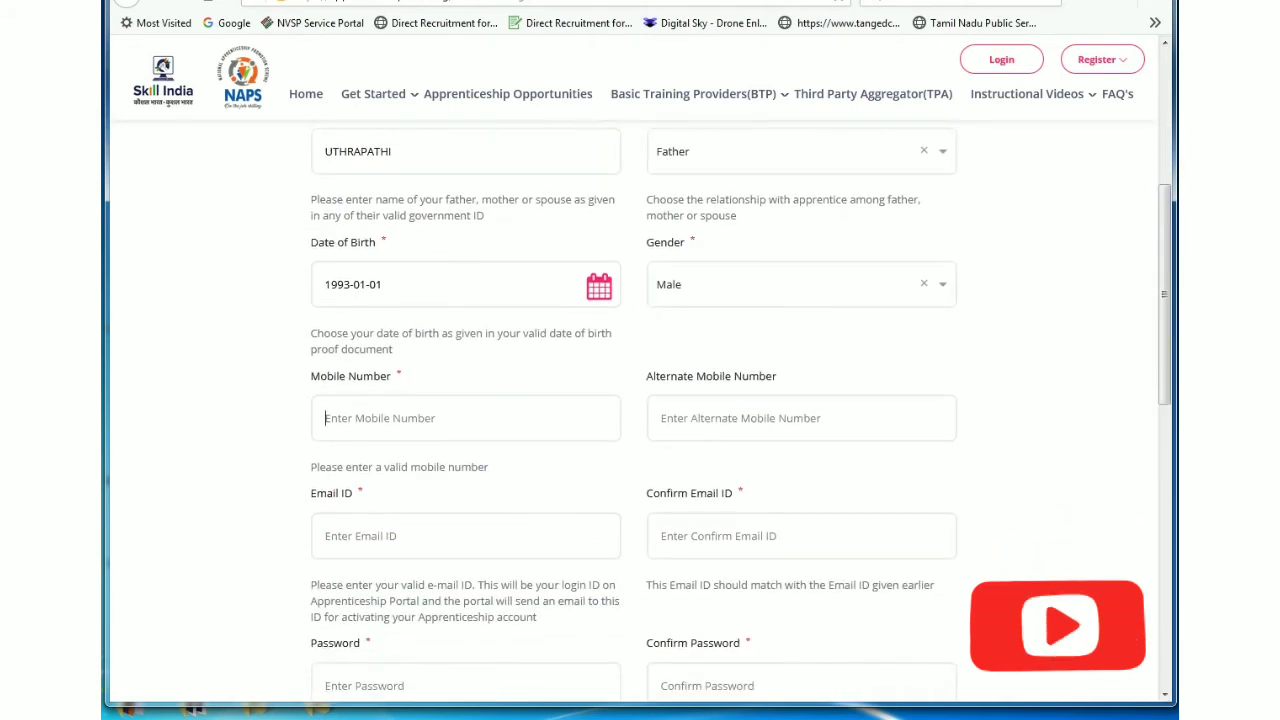
{"action": "left_click", "coordinate": [465, 418]}
{"action": "type", "text": "9999"}
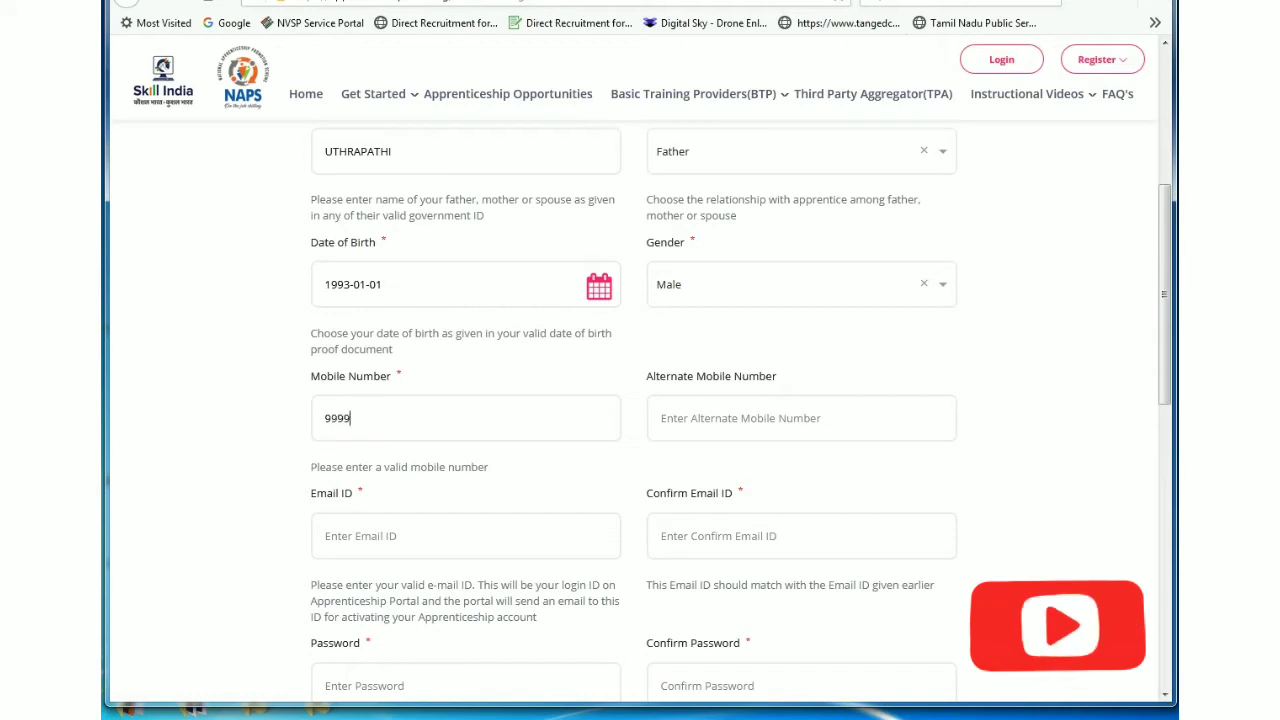
{"action": "type", "text": "999999"}
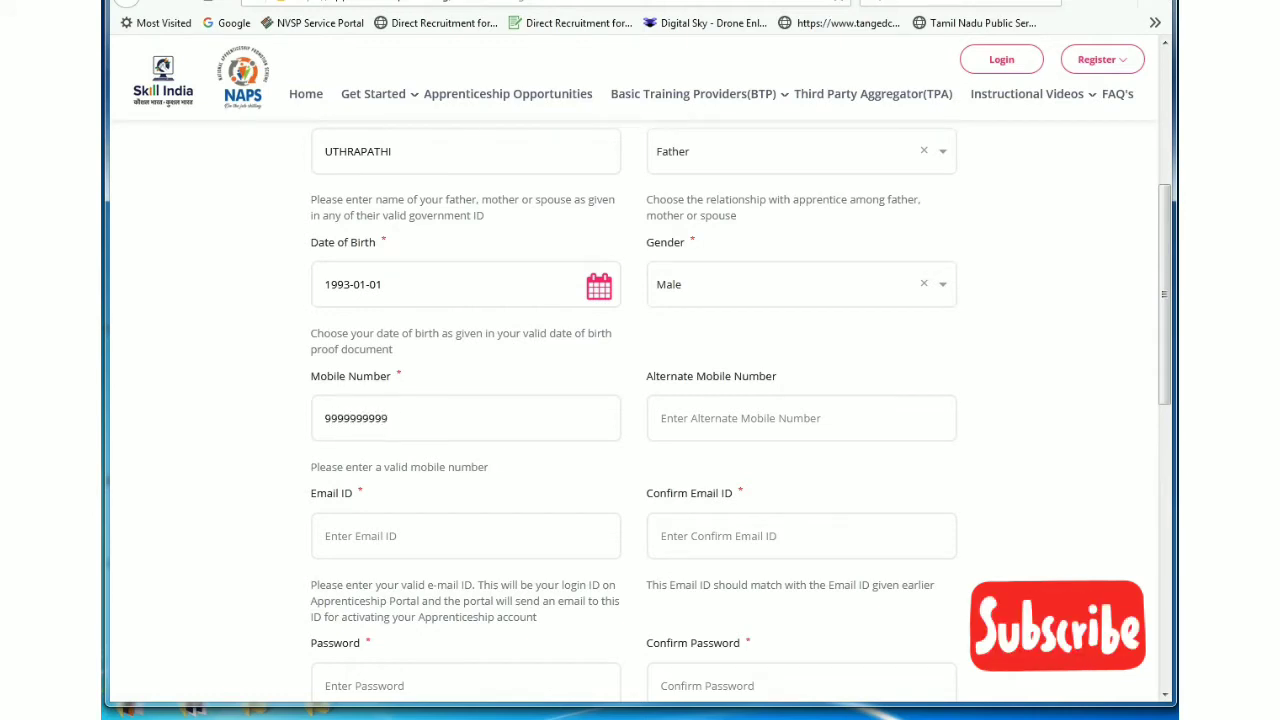
{"action": "left_click", "coordinate": [661, 418]}
{"action": "type", "text": "8"}
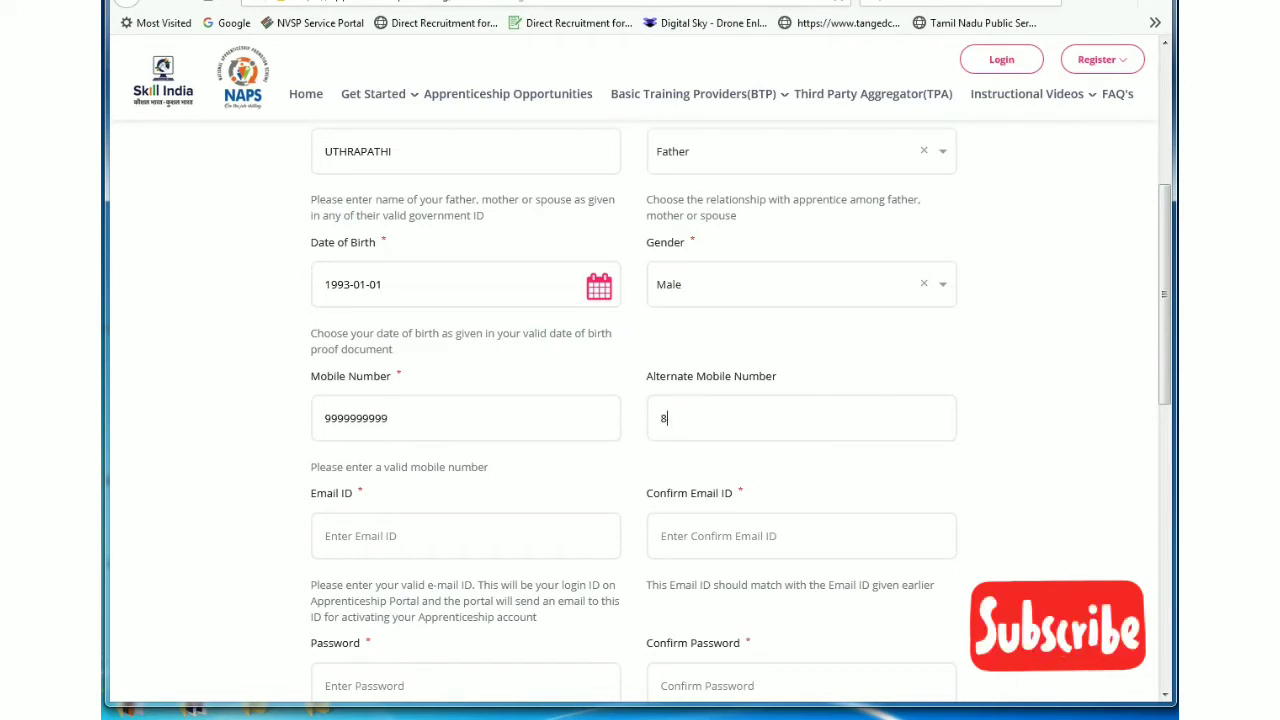
{"action": "type", "text": "8888888"}
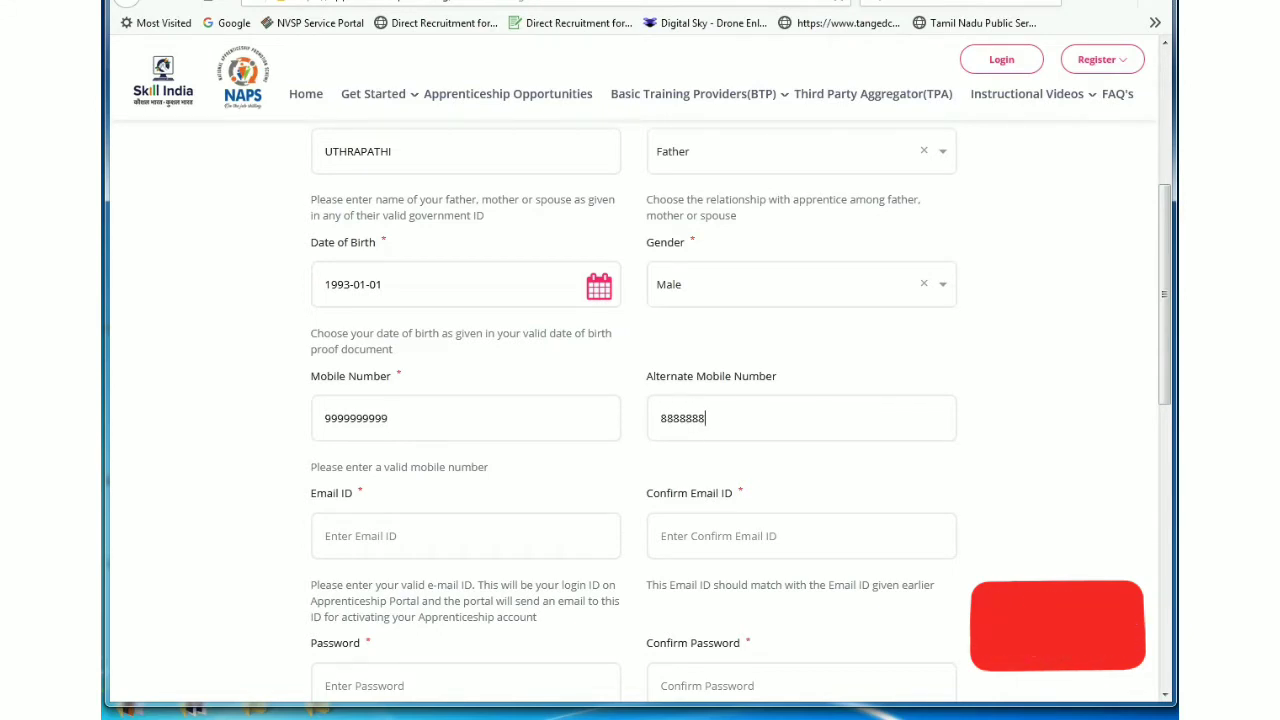
{"action": "type", "text": "88"}
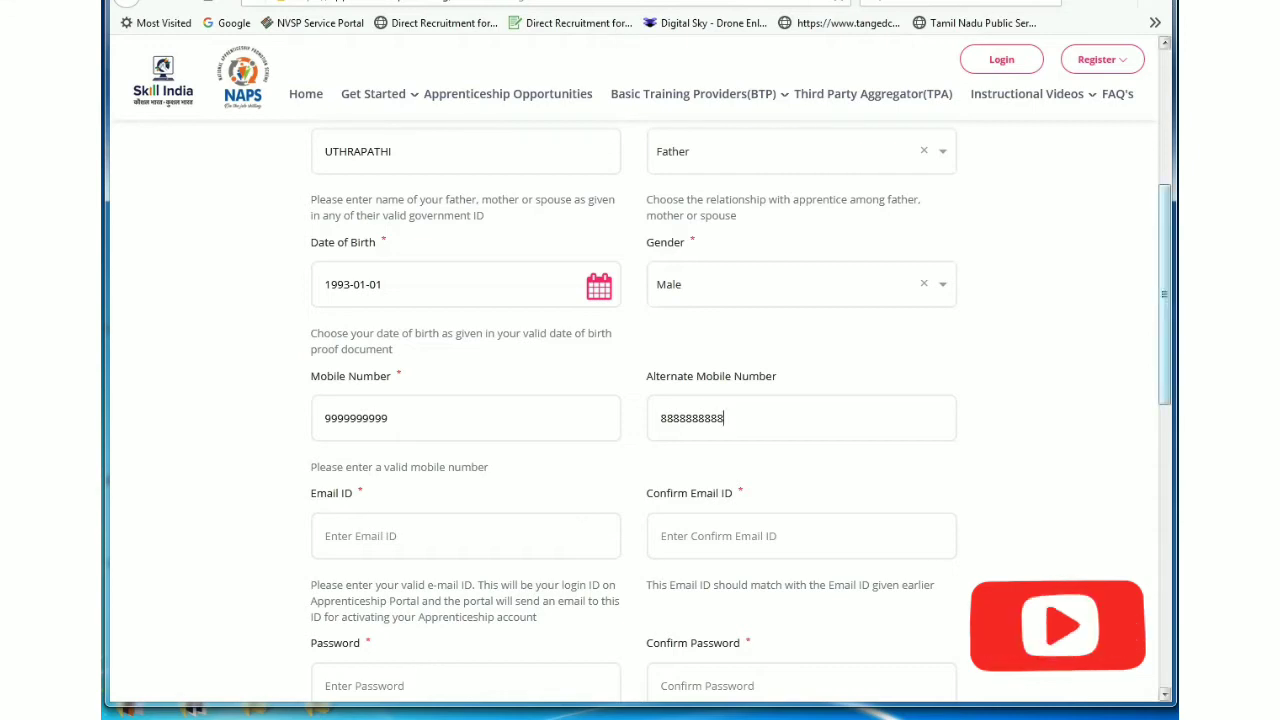
Step: Fill in the Email ID and Confirm Email ID fields with the candidate's e-mail
{"action": "scroll", "coordinate": [640, 410], "scroll_direction": "down", "scroll_amount": 2}
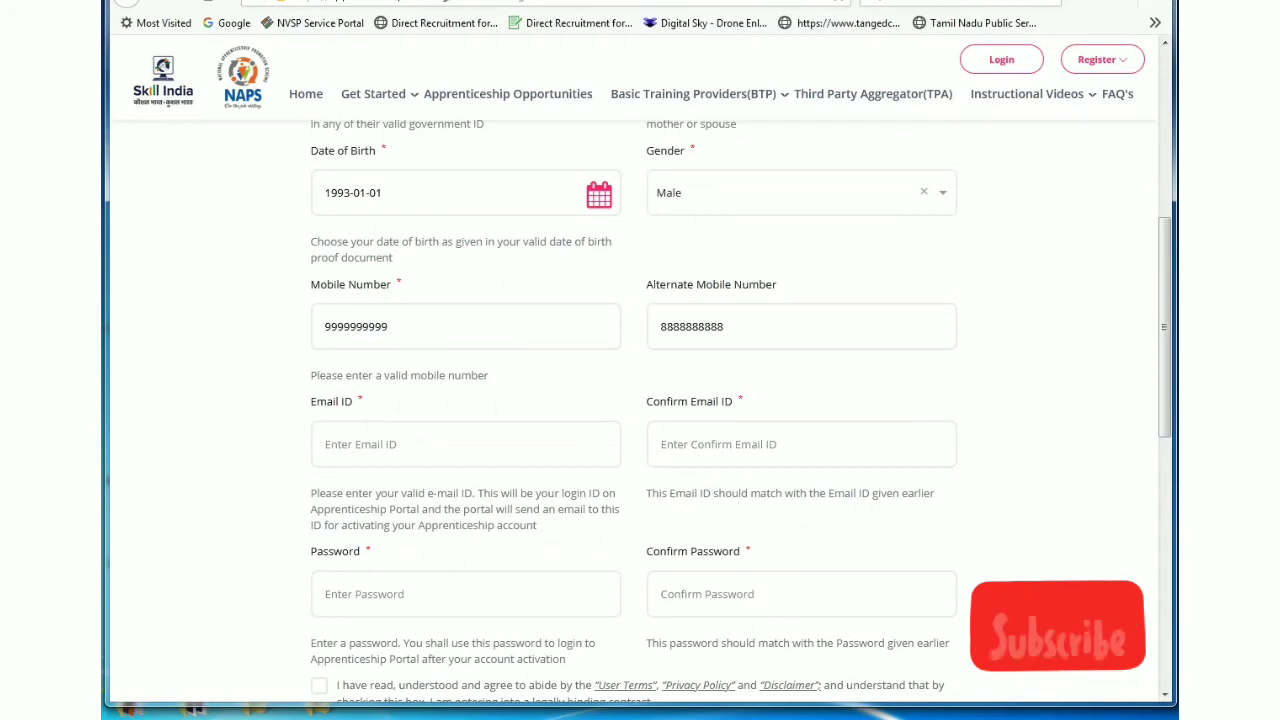
{"action": "left_click", "coordinate": [326, 444]}
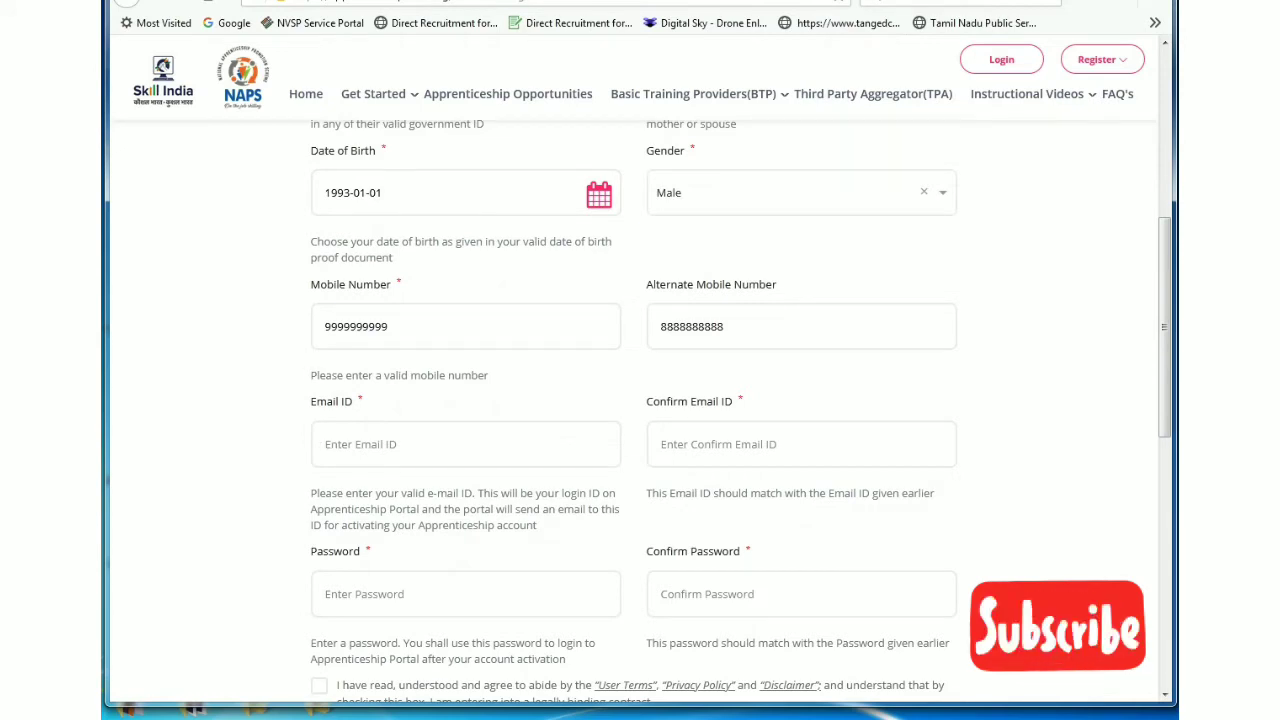
{"action": "type", "text": "YOUR"}
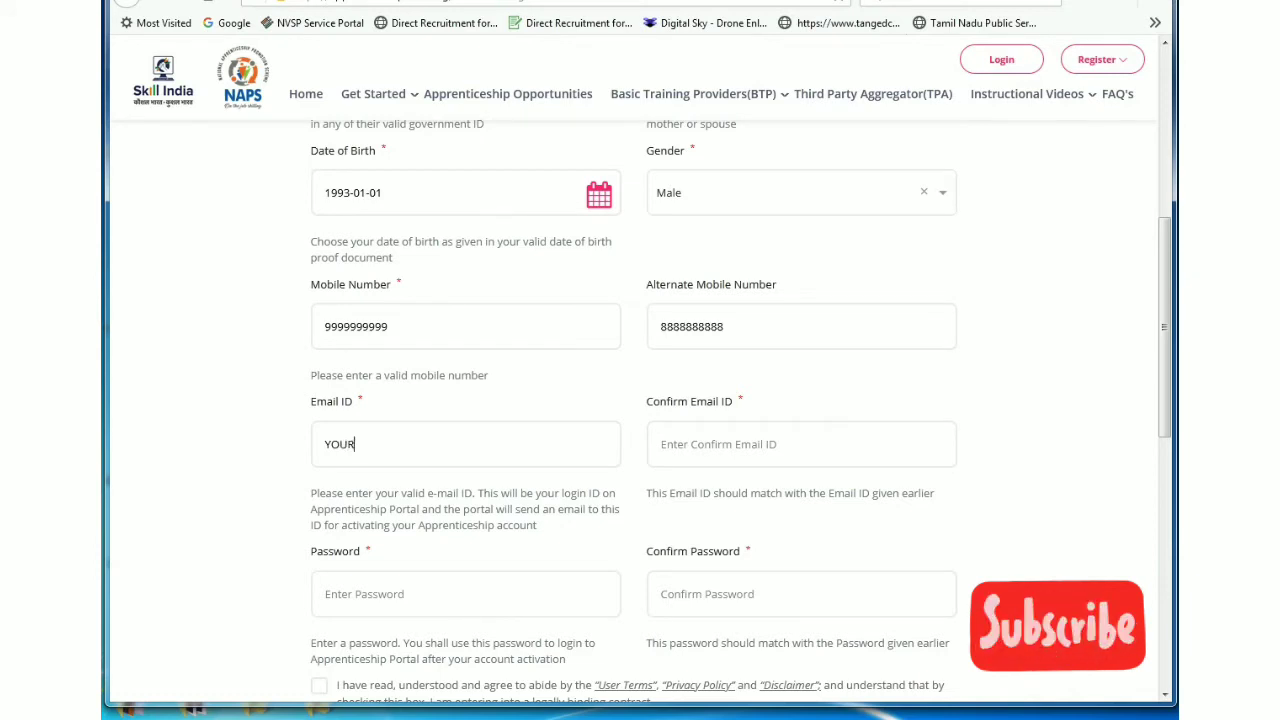
{"action": "type", "text": "EMAILID"}
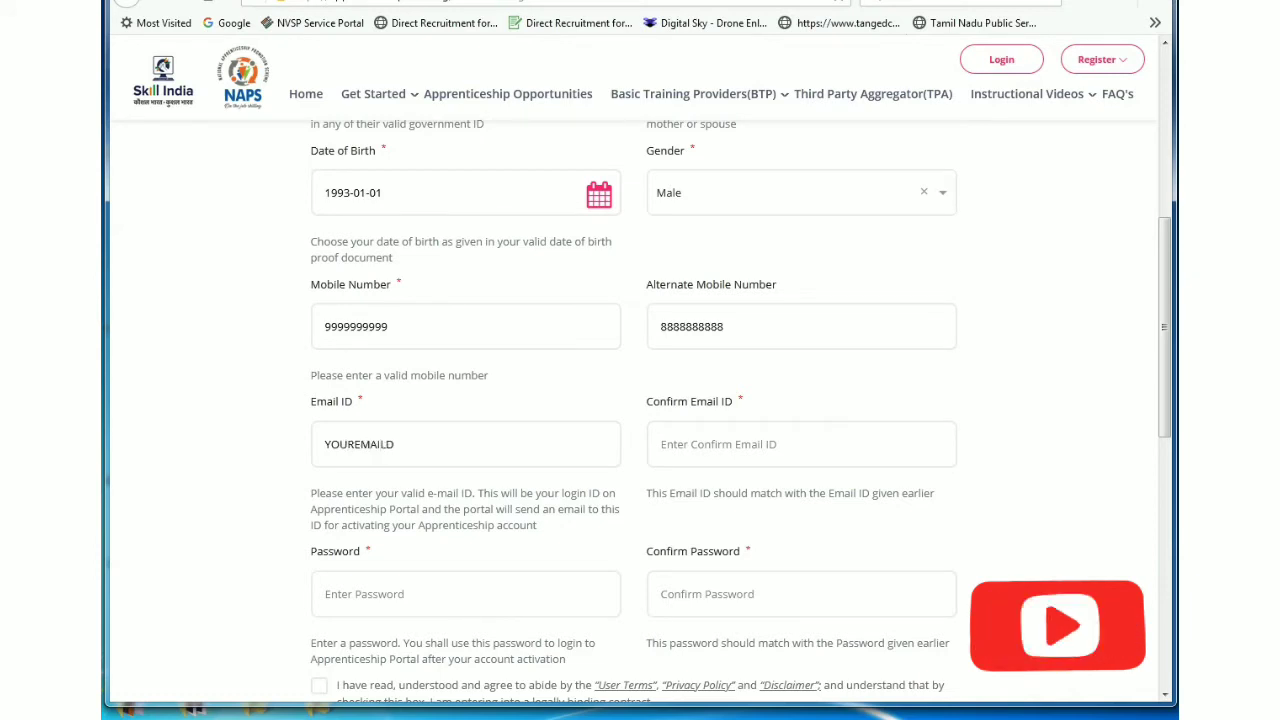
{"action": "type", "text": "@"}
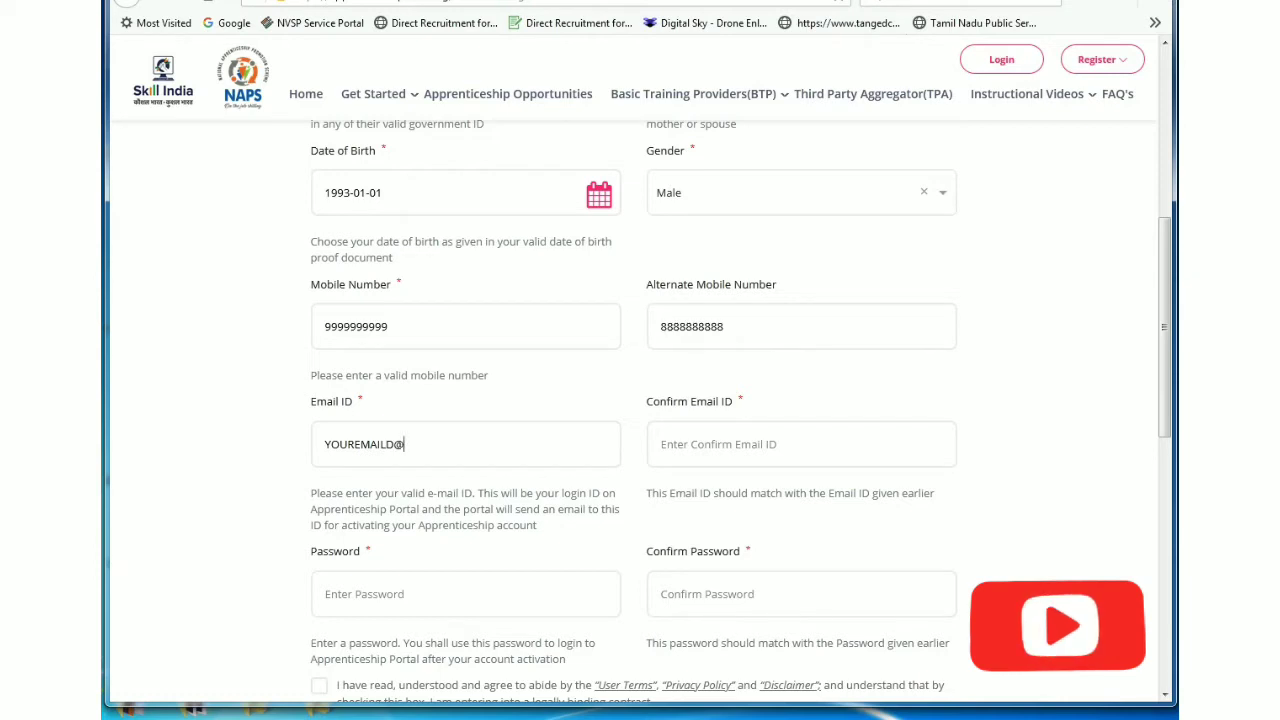
{"action": "type", "text": "GMAIL"}
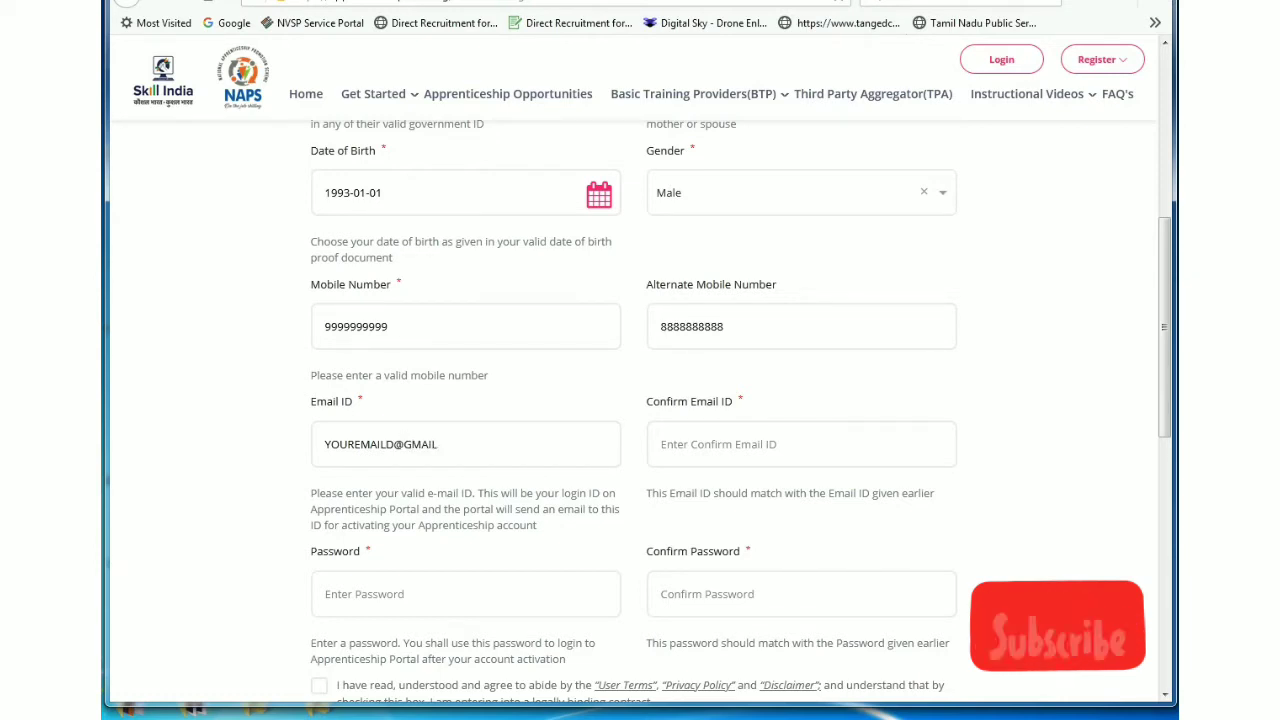
{"action": "type", "text": ".COM"}
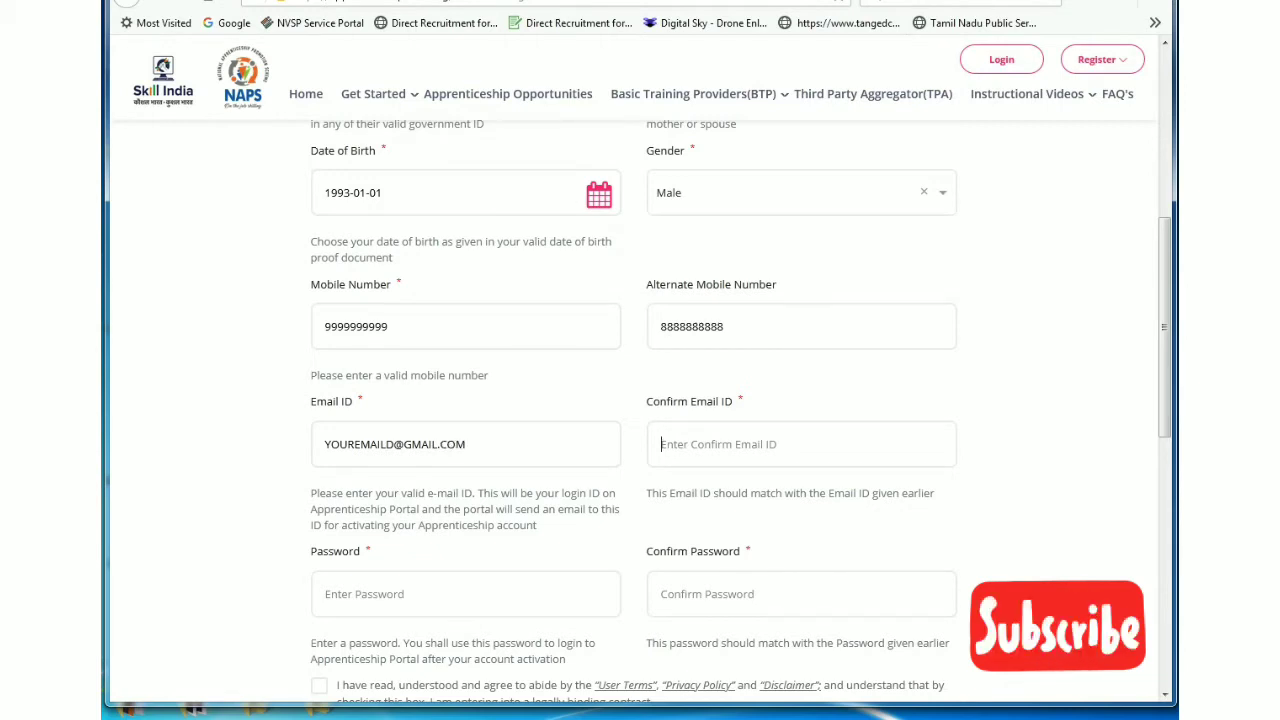
{"action": "type", "text": "YOU"}
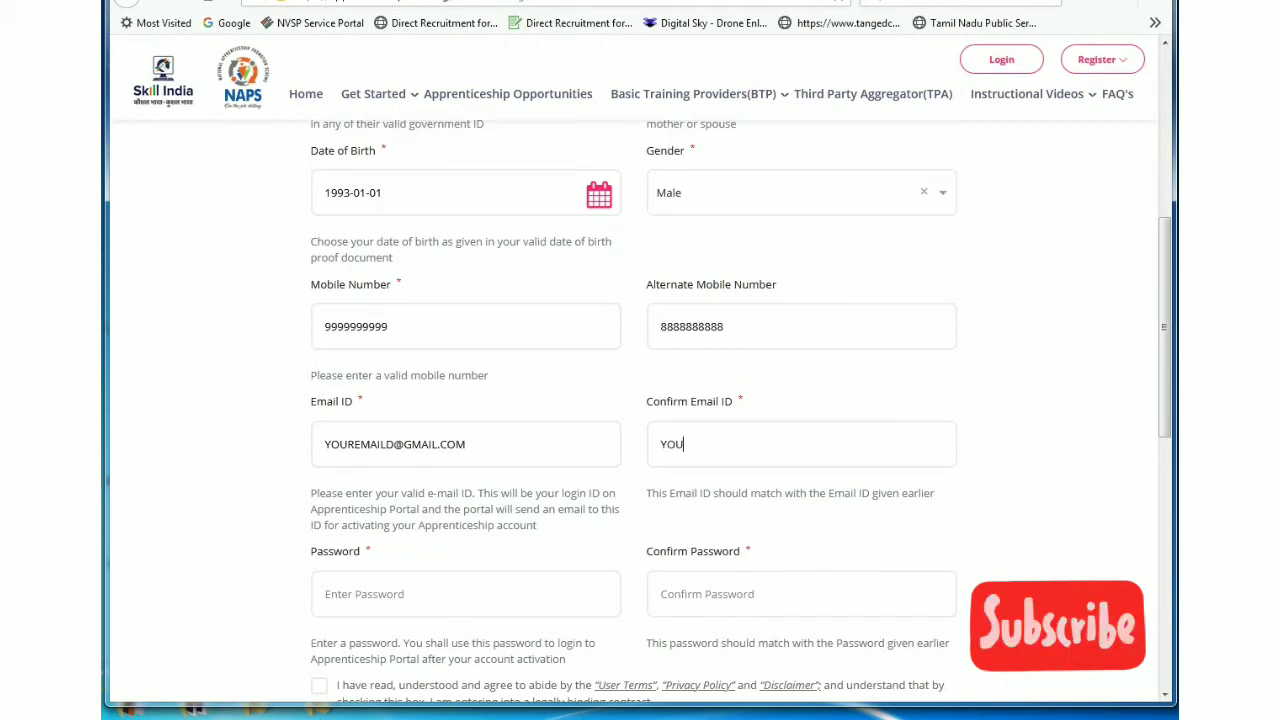
{"action": "type", "text": "RMA"}
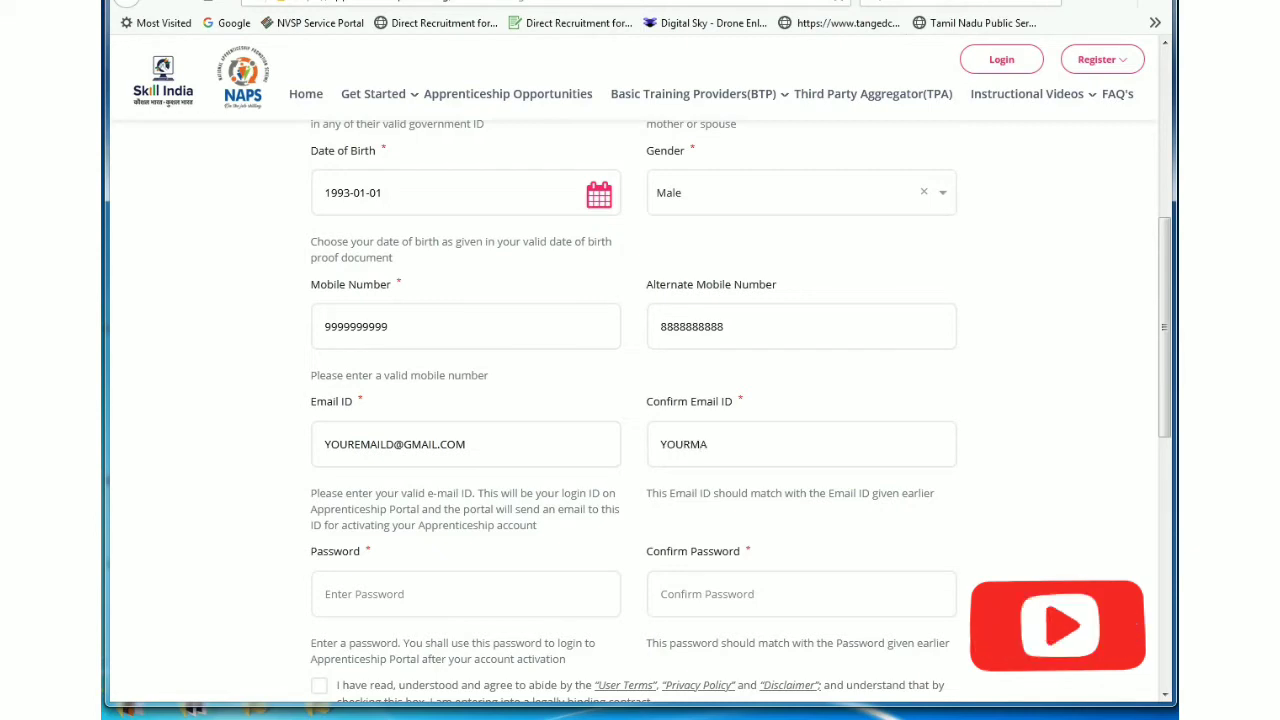
{"action": "type", "text": "ILID"}
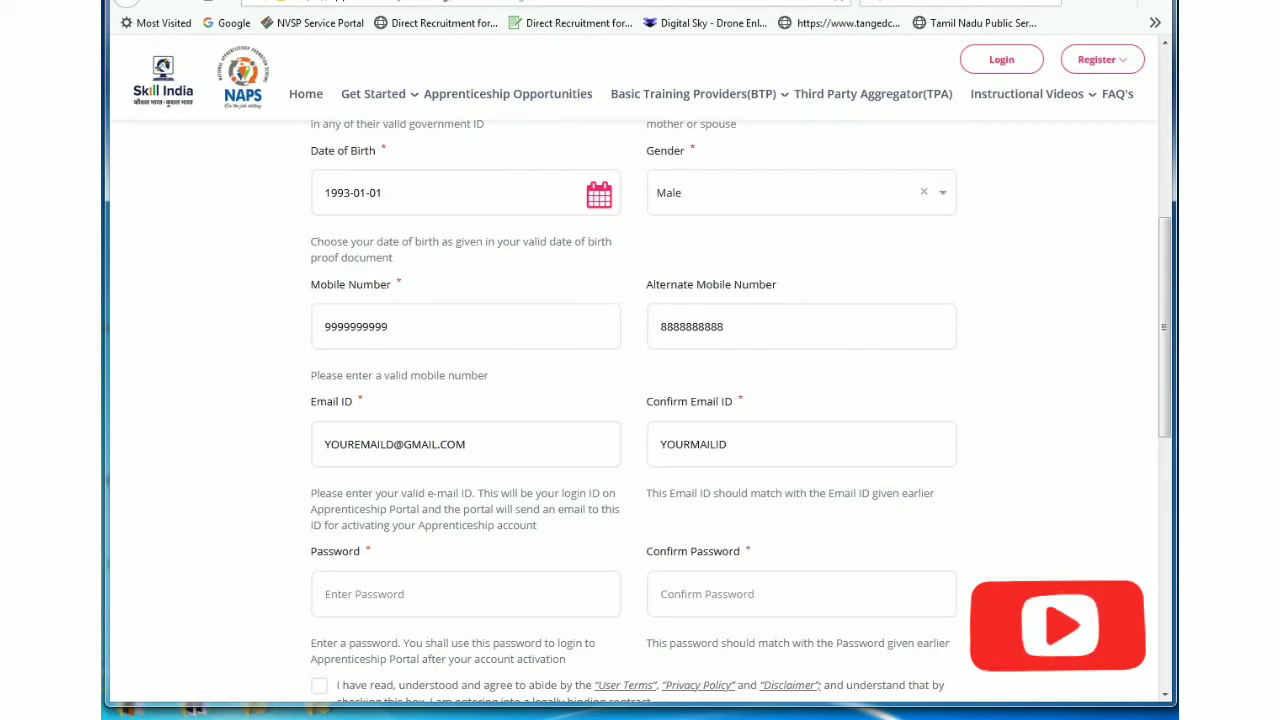
{"action": "type", "text": "@GMAIL.COM"}
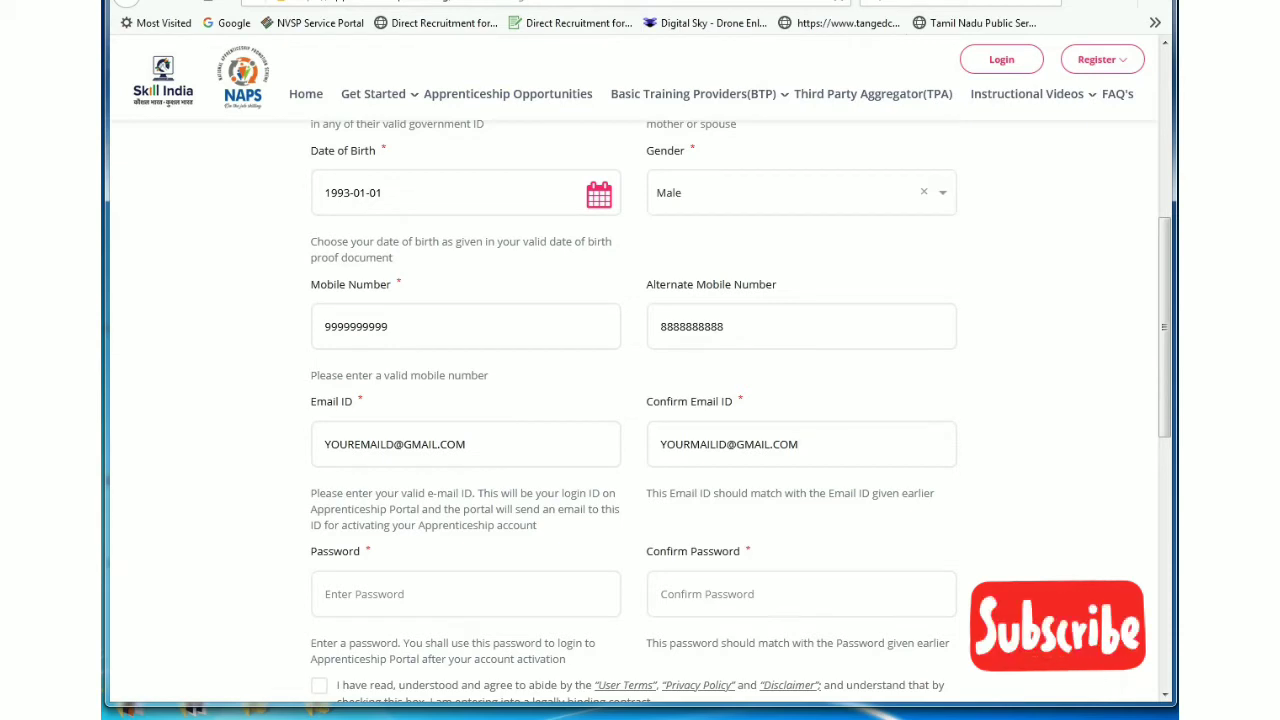
{"action": "left_click_drag", "start_coordinate": [311, 493], "coordinate": [530, 526]}
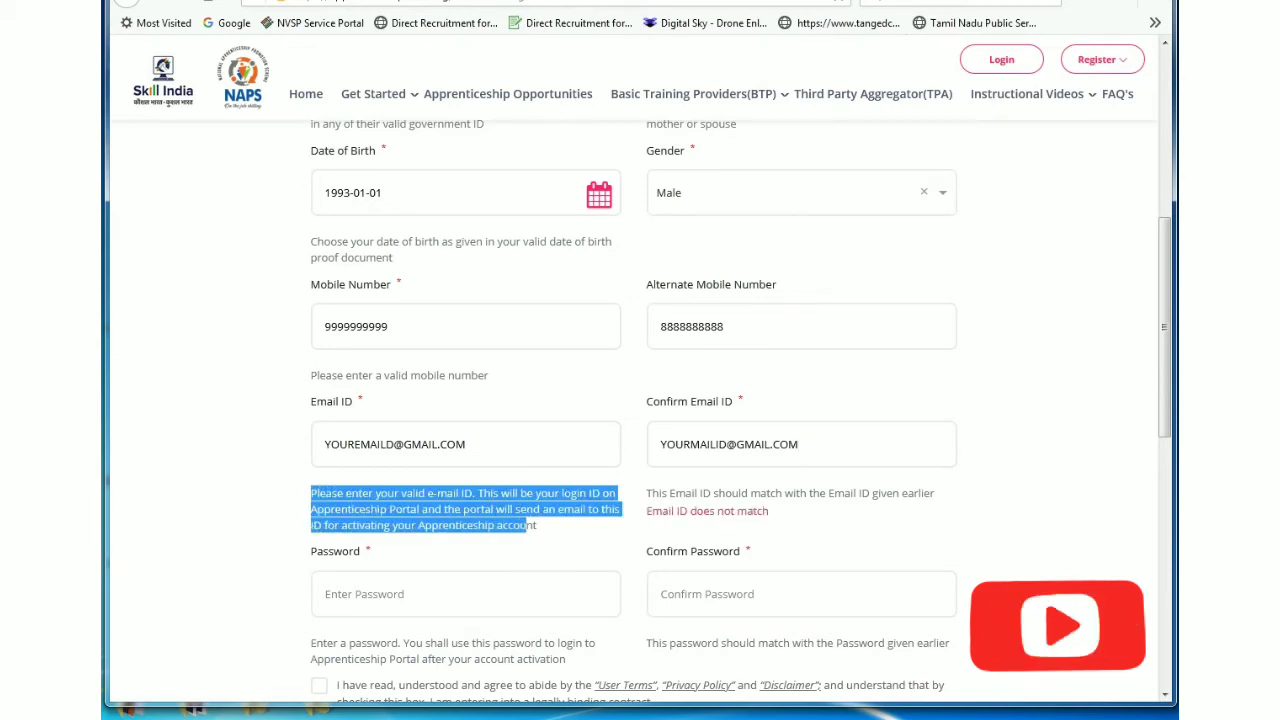
Step: Retype the Confirm Email ID so it exactly matches the entered e-mail address
{"action": "left_click_drag", "start_coordinate": [799, 444], "coordinate": [660, 444]}
{"action": "key", "text": "BackSpace"}
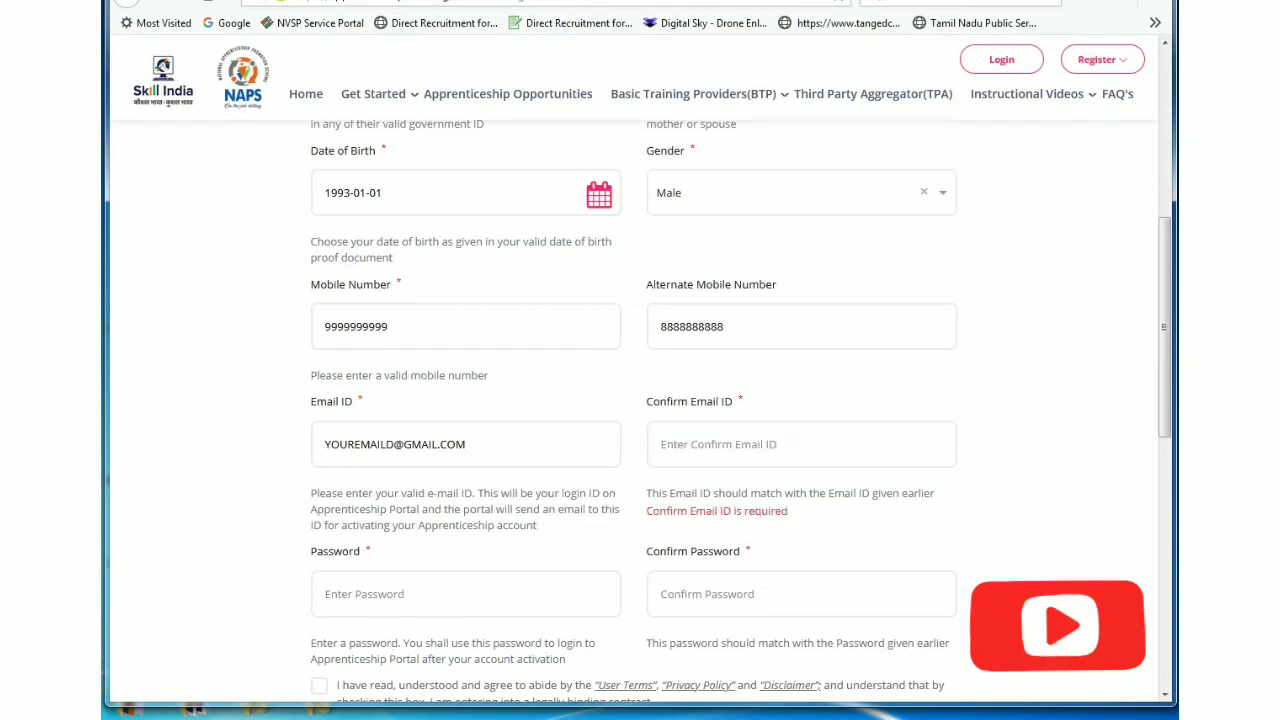
{"action": "type", "text": "YOURE"}
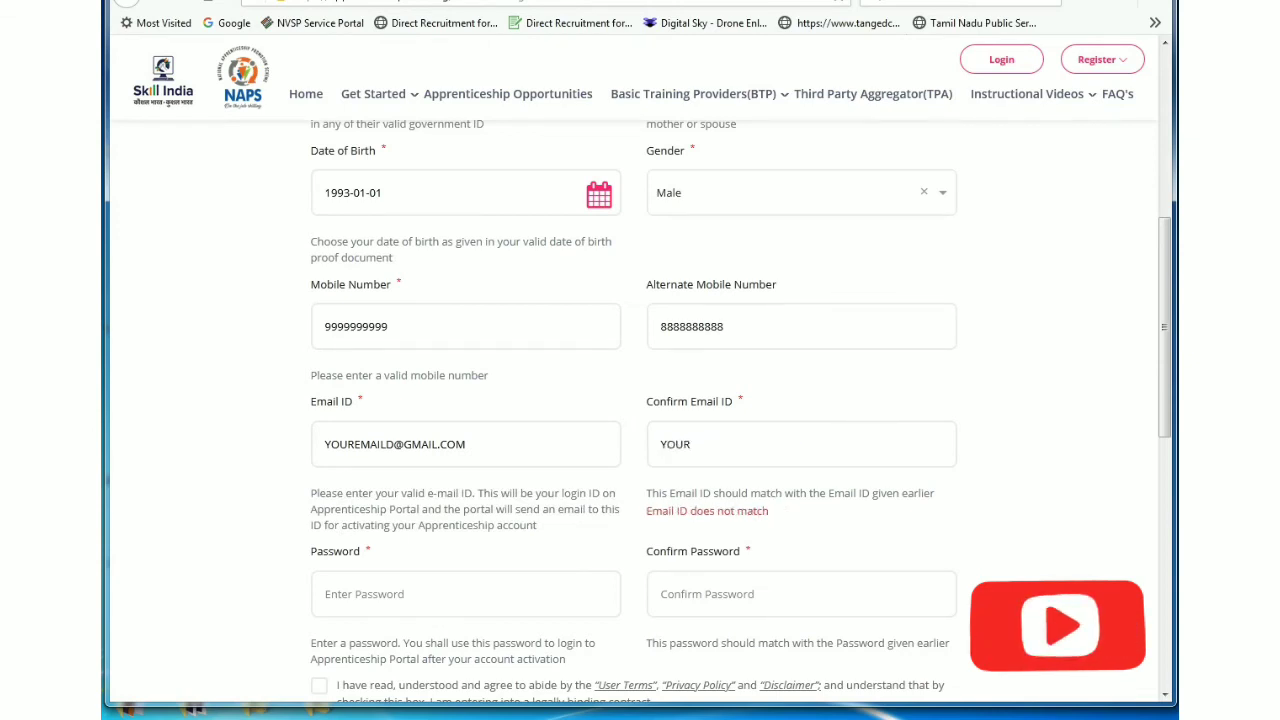
{"action": "key", "text": "BackSpace"}
{"action": "key", "text": "BackSpace"}
{"action": "key", "text": "BackSpace"}
{"action": "key", "text": "BackSpace"}
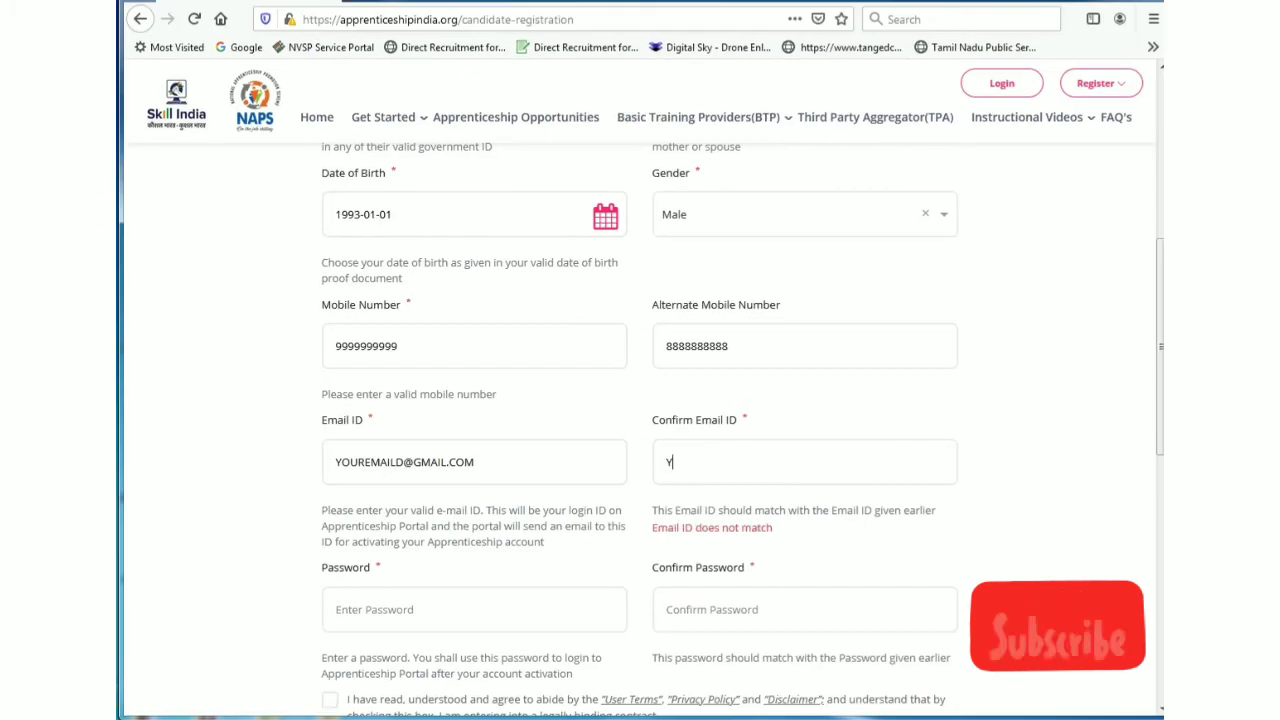
{"action": "type", "text": "OUR"}
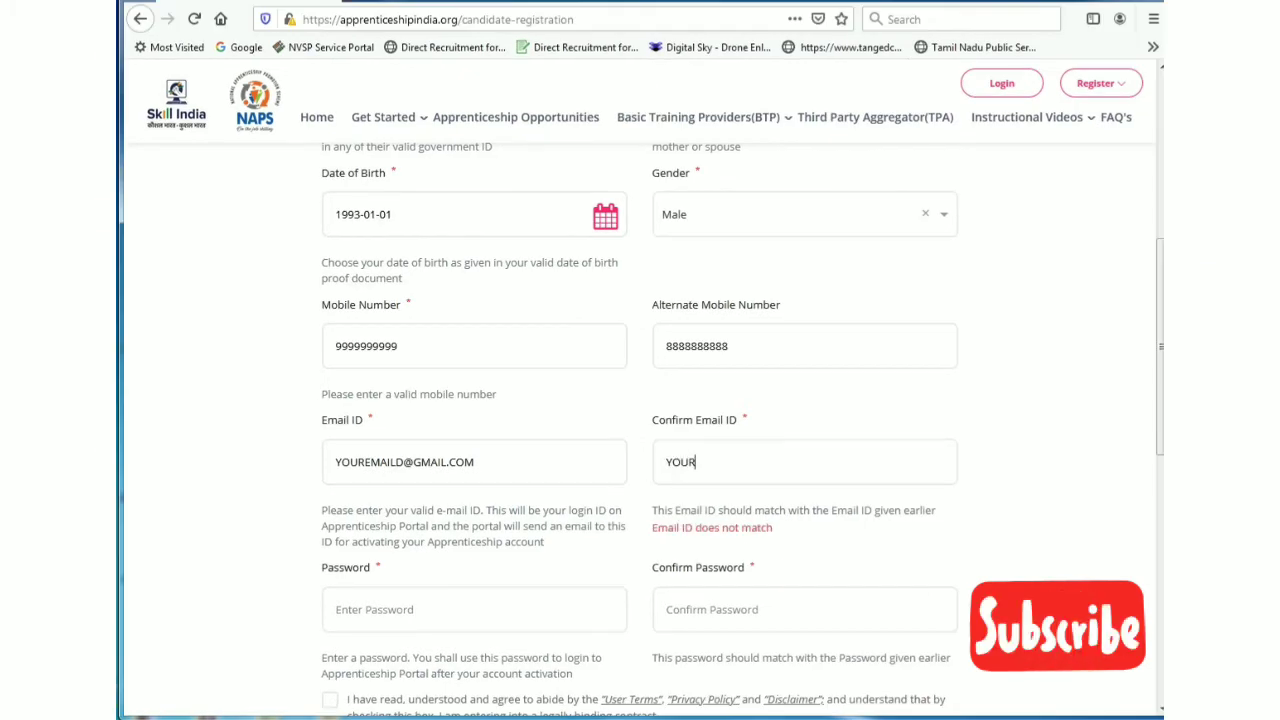
{"action": "type", "text": "EMAIL"}
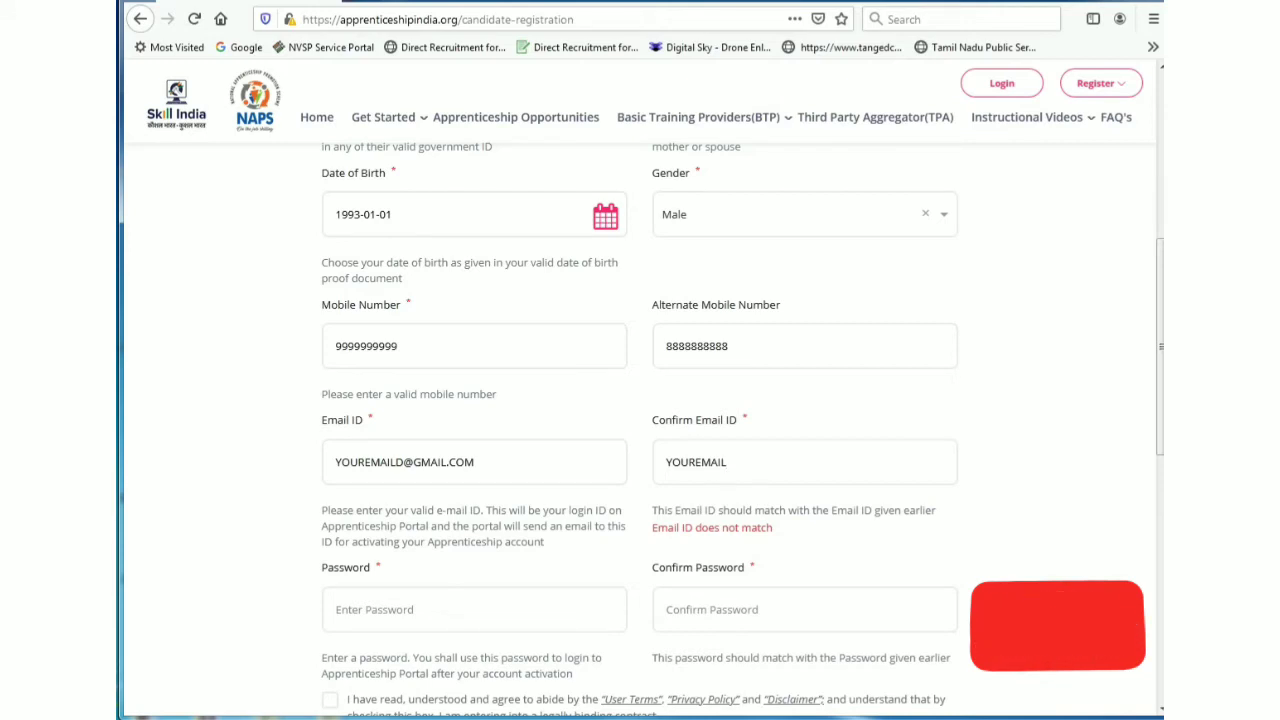
{"action": "type", "text": "D@"}
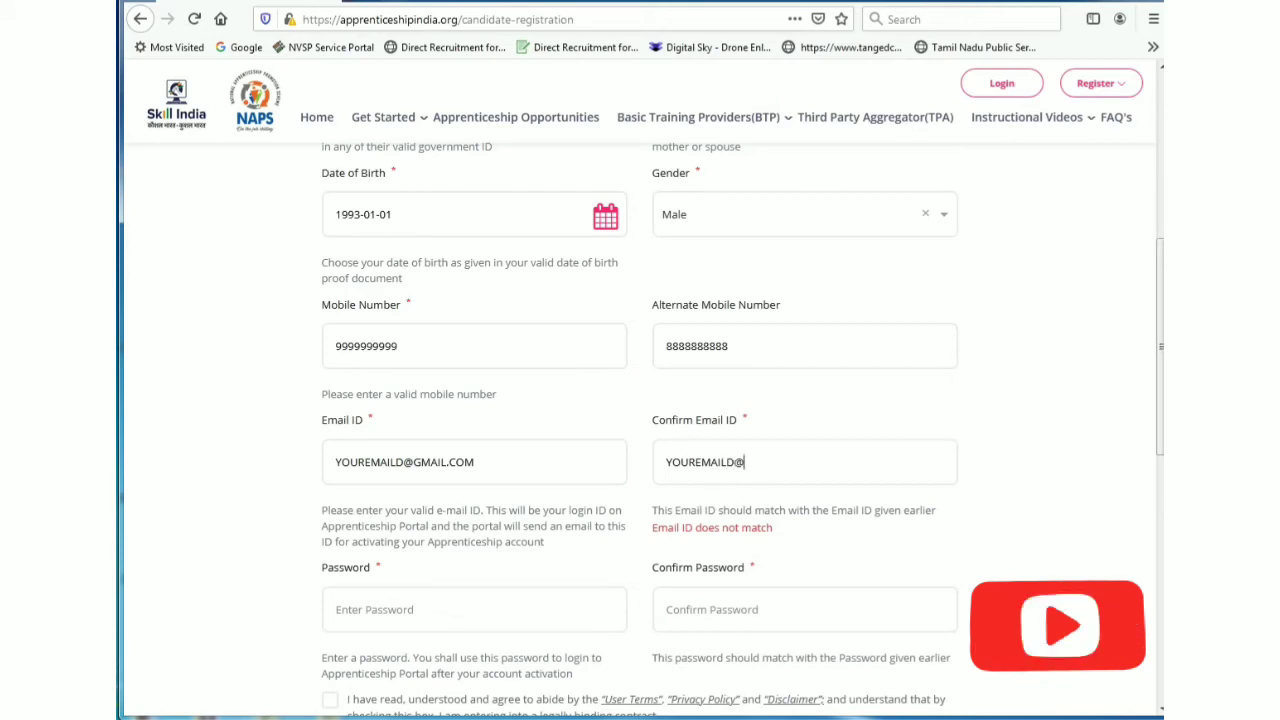
{"action": "type", "text": "GMAI"}
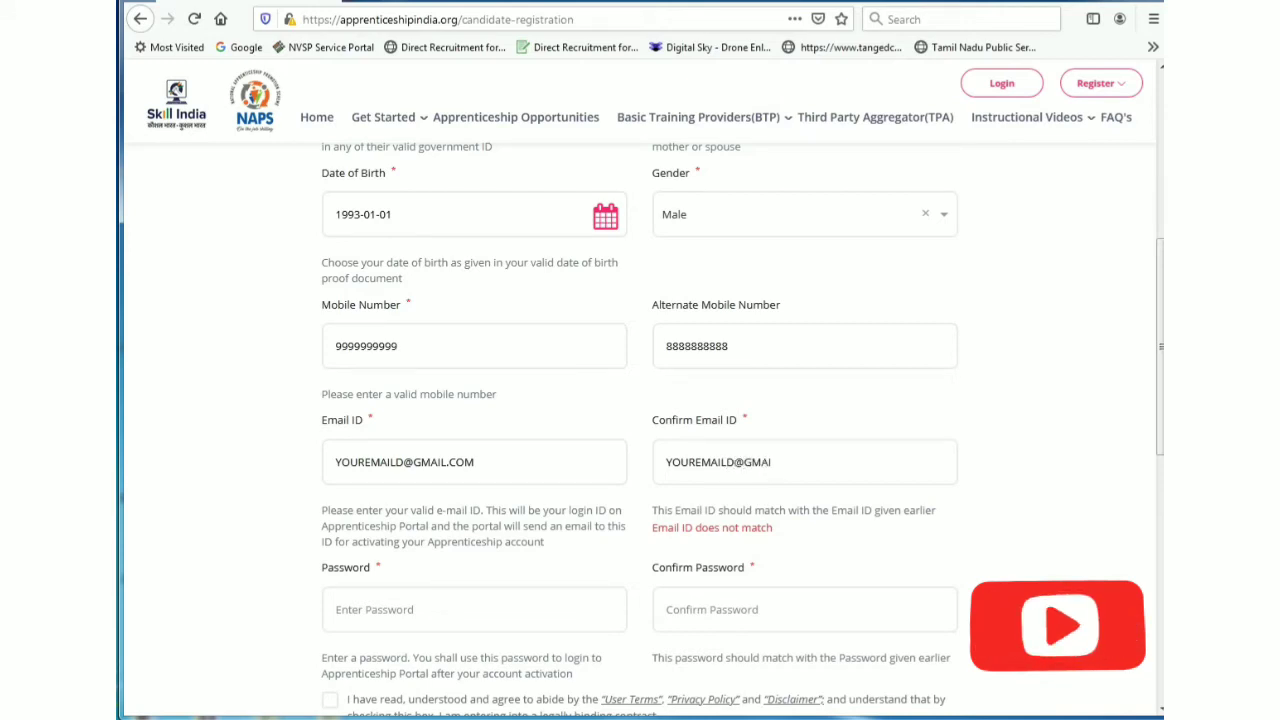
{"action": "type", "text": "L.COM"}
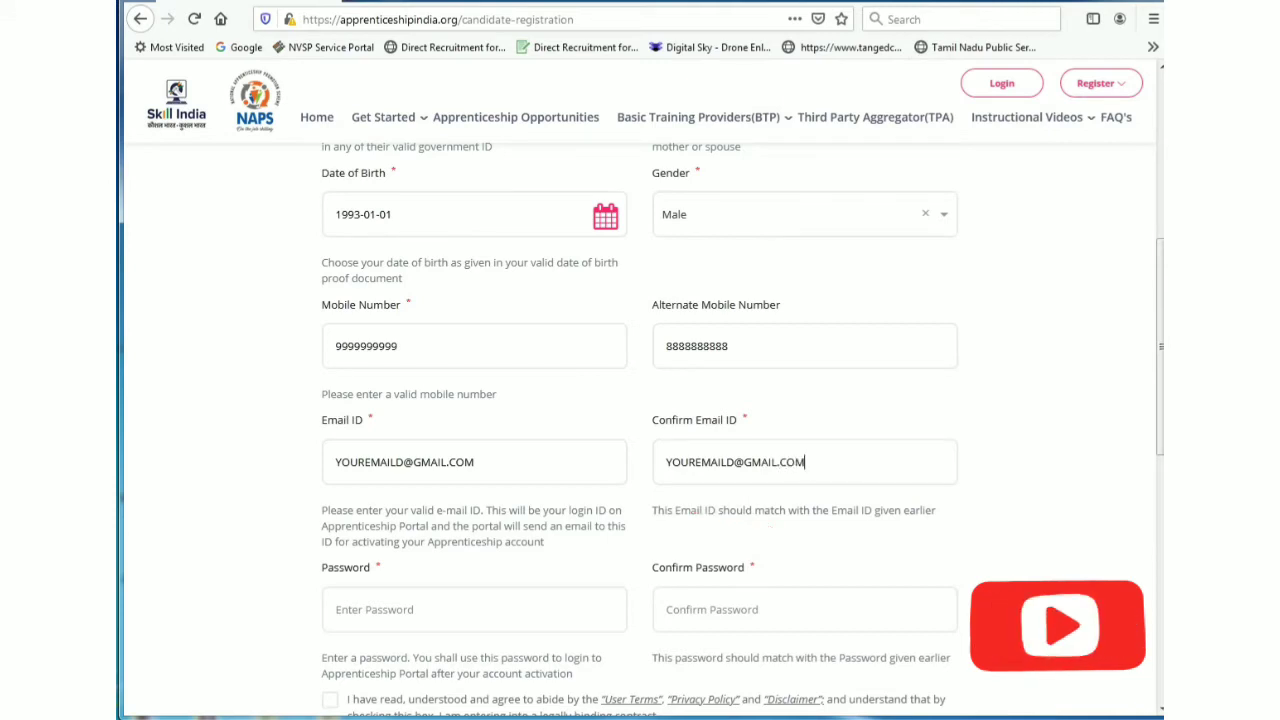
{"action": "scroll", "coordinate": [740, 430], "scroll_direction": "down", "scroll_amount": 3}
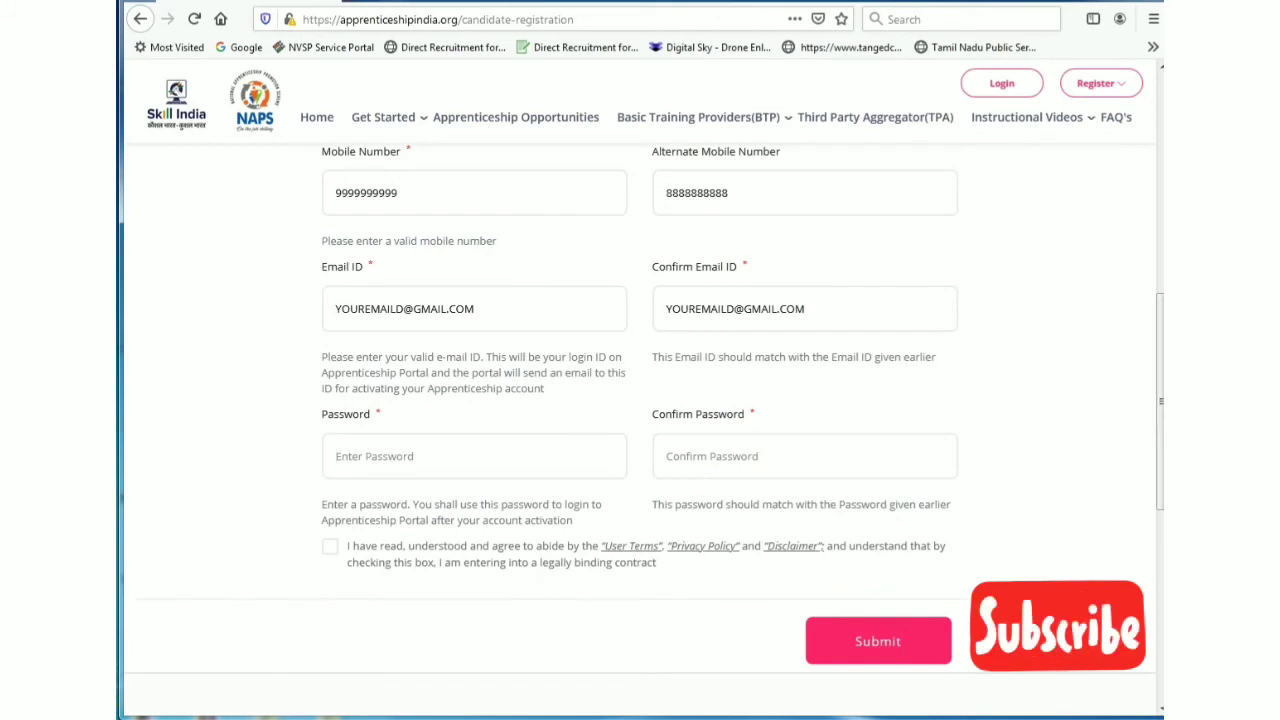
Step: Enter the account password, accept the terms, and submit the registration
{"action": "type", "text": "•••••••"}
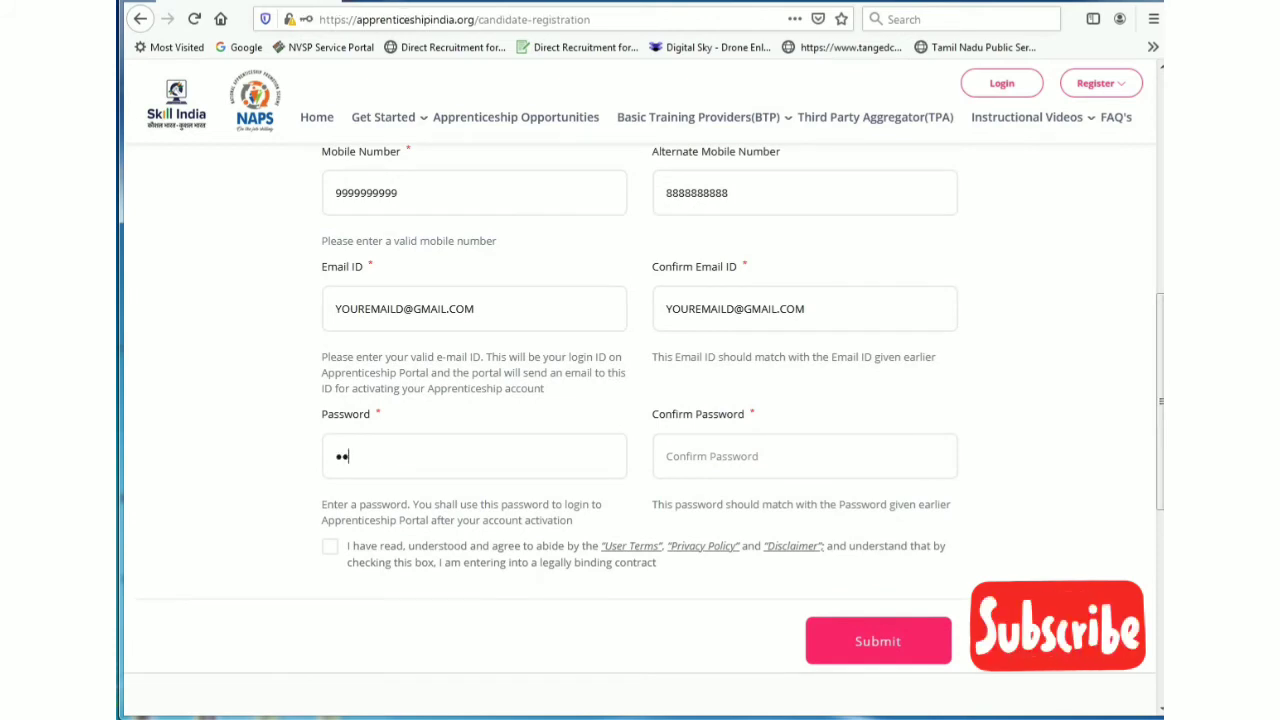
{"action": "type", "text": "••"}
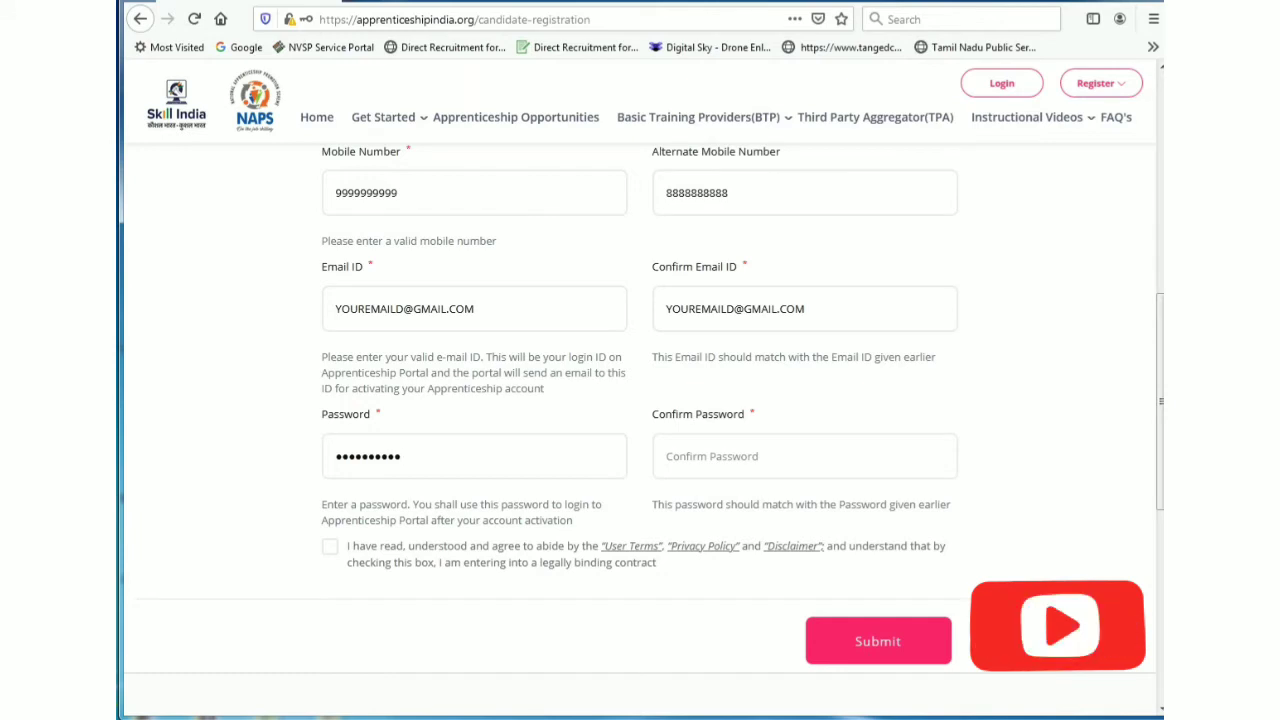
{"action": "type", "text": "••••"}
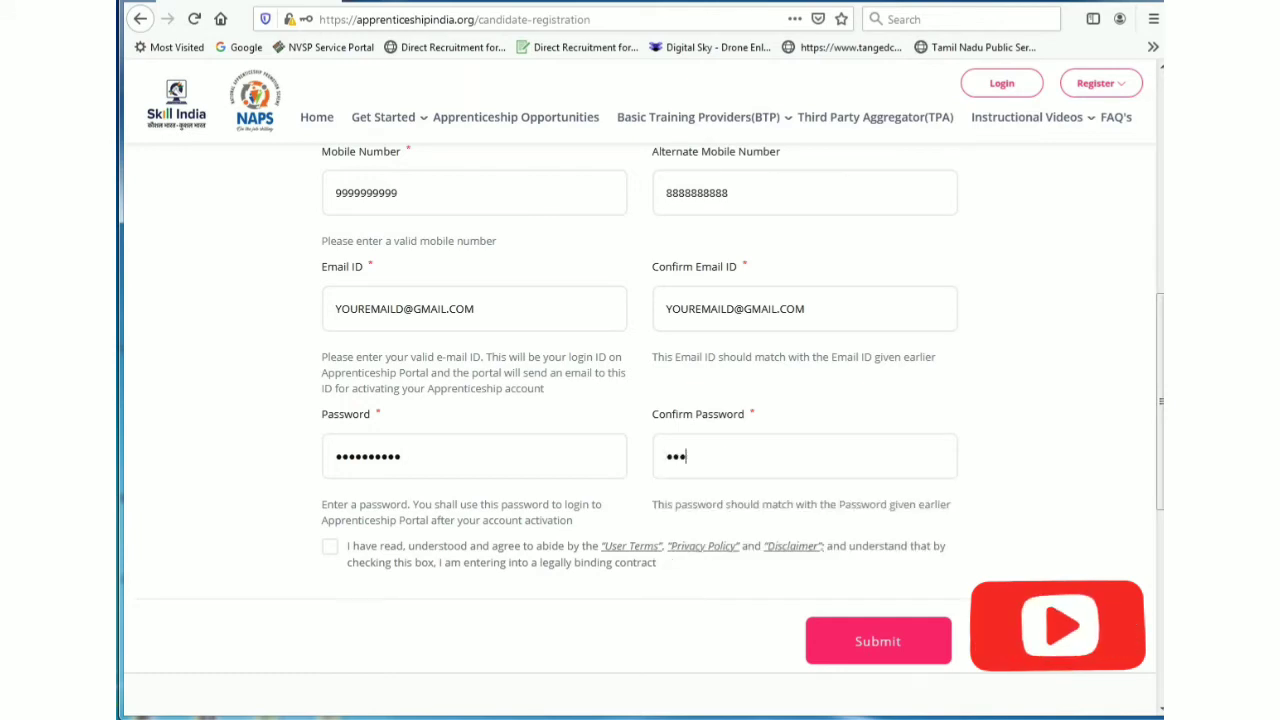
{"action": "type", "text": "••••••"}
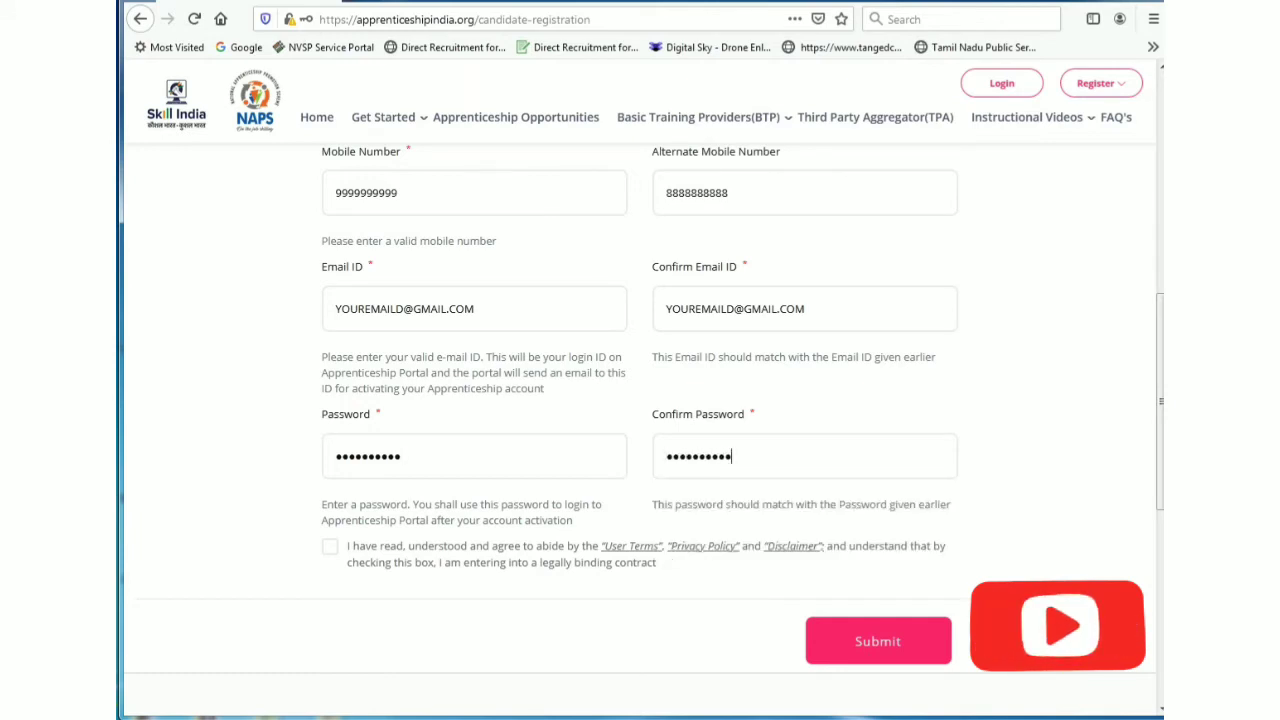
{"action": "key", "text": "Tab"}
{"action": "key", "text": "space"}
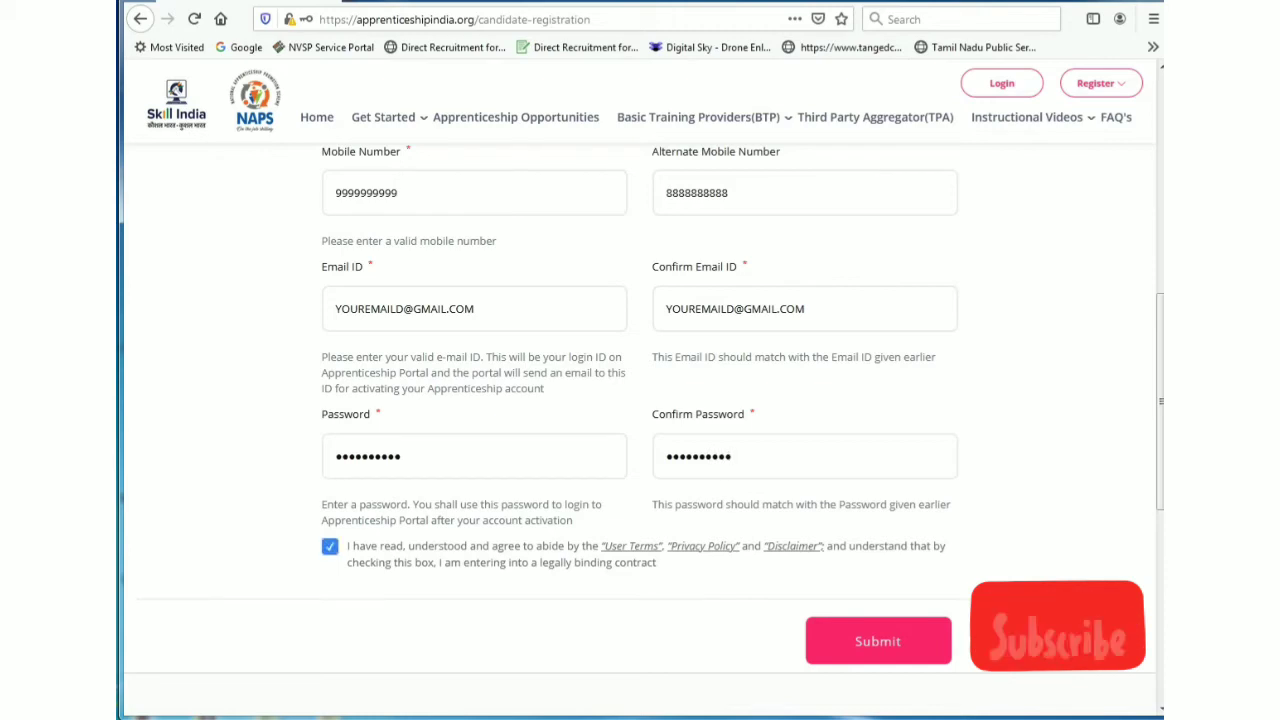
{"action": "key", "text": "Tab"}
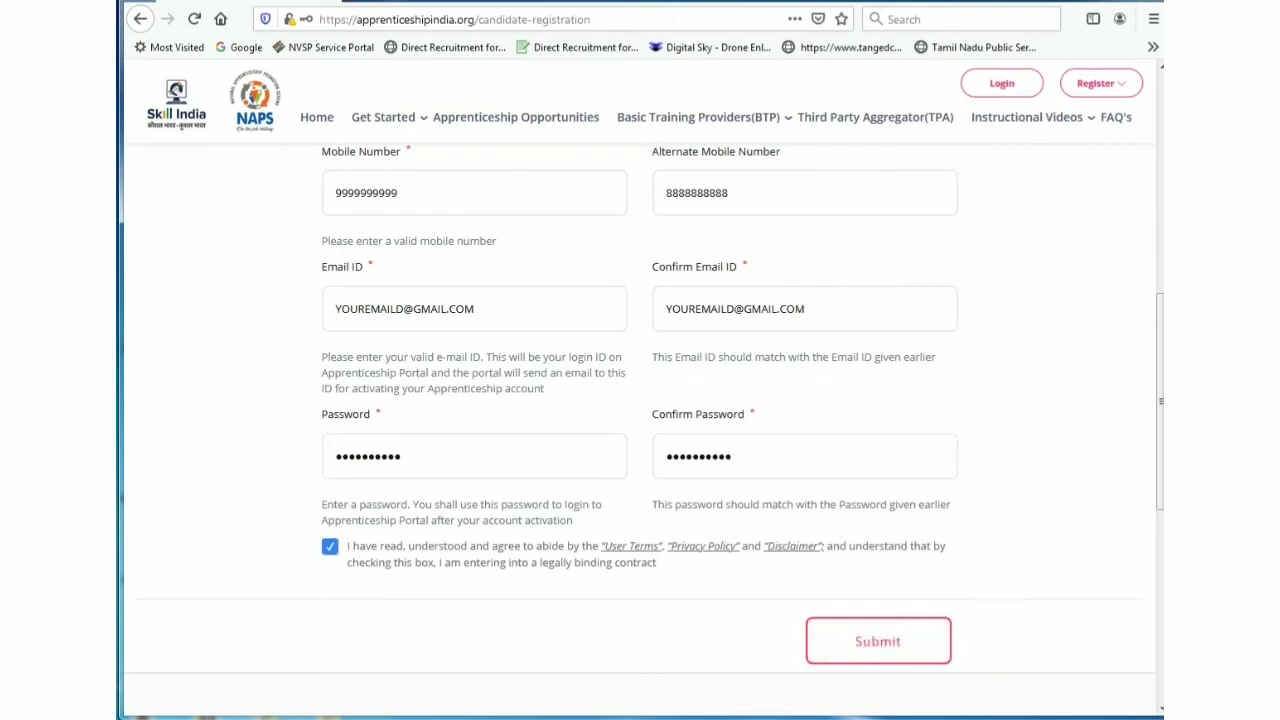
{"action": "key", "text": "Return"}
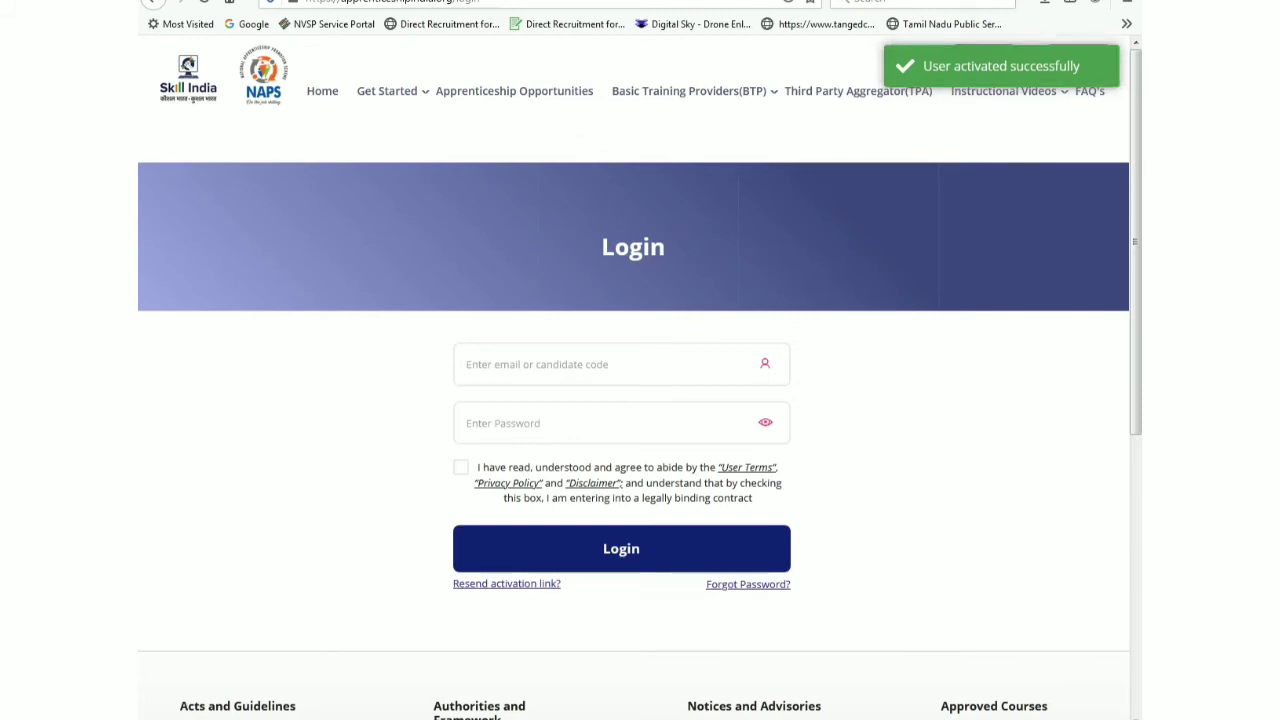
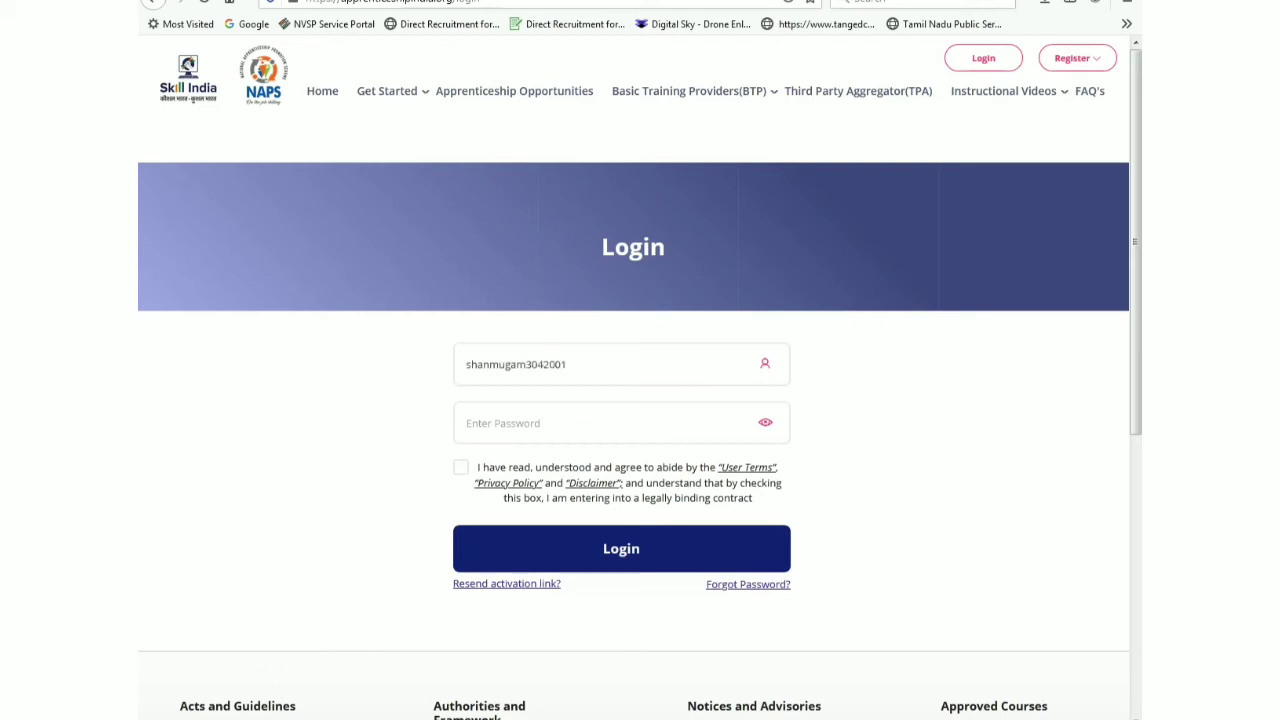
Step: Log in with the registered e-mail and password, declining Firefox's save-login prompt
{"action": "left_click", "coordinate": [520, 423]}
{"action": "type", "text": "****"}
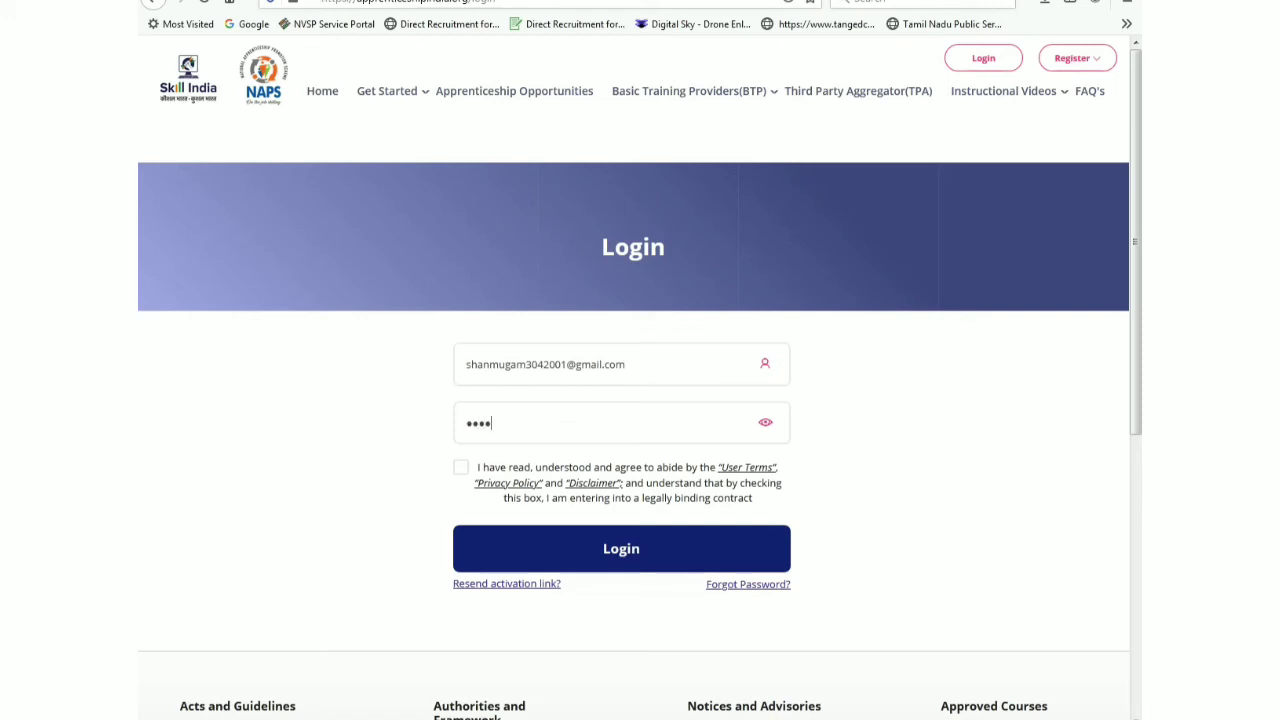
{"action": "type", "text": "**********"}
{"action": "key", "text": "Return"}
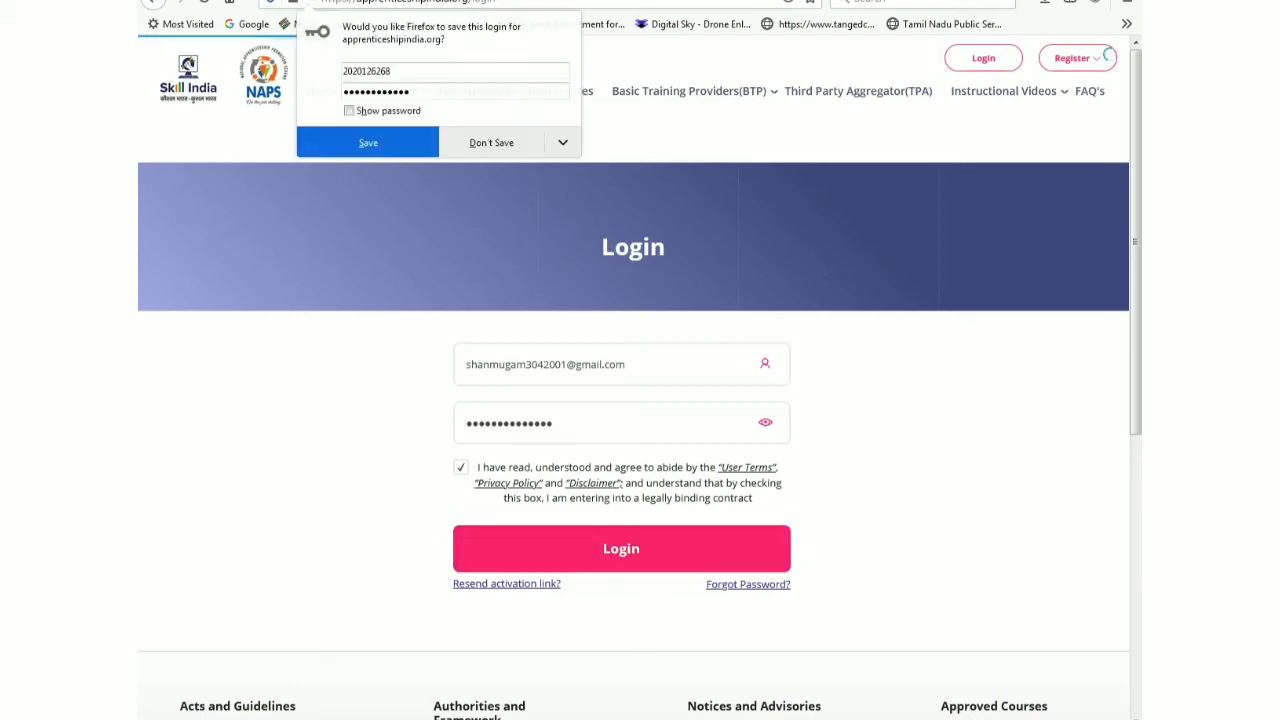
{"action": "left_click", "coordinate": [491, 142]}
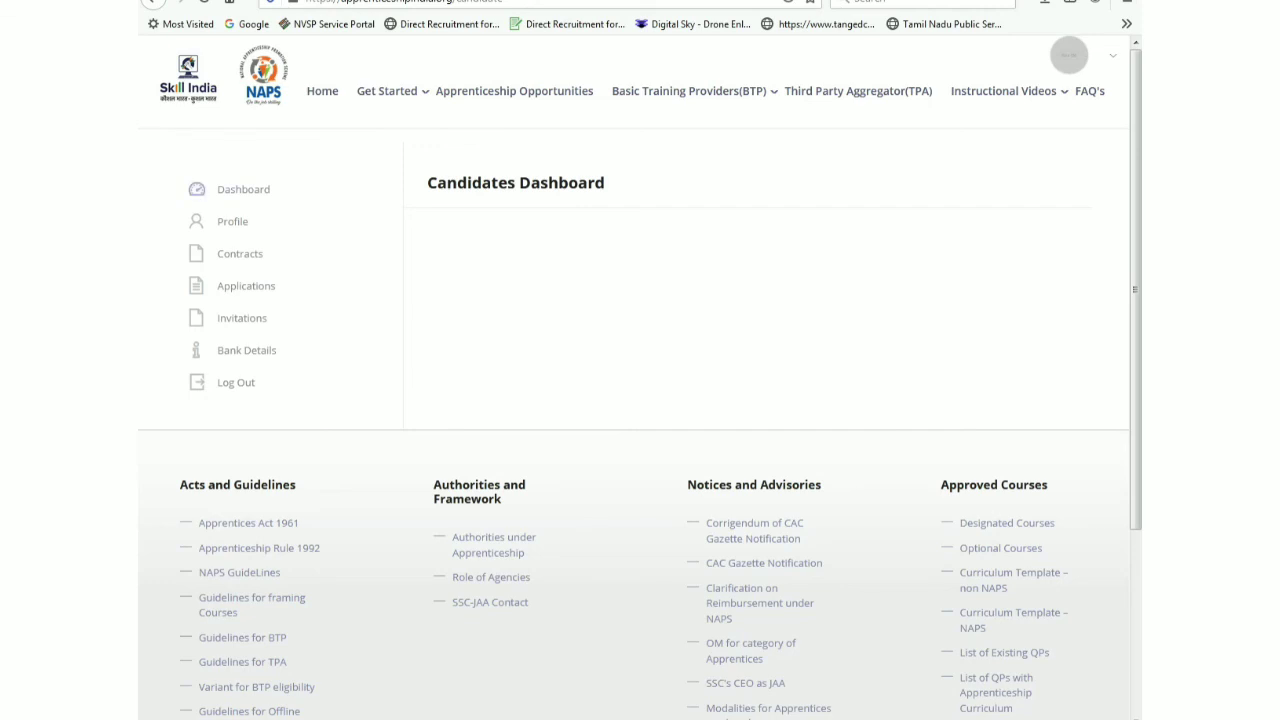
Step: Open Profile from the dashboard sidebar and scroll down to the About Me section
{"action": "left_click", "coordinate": [232, 221]}
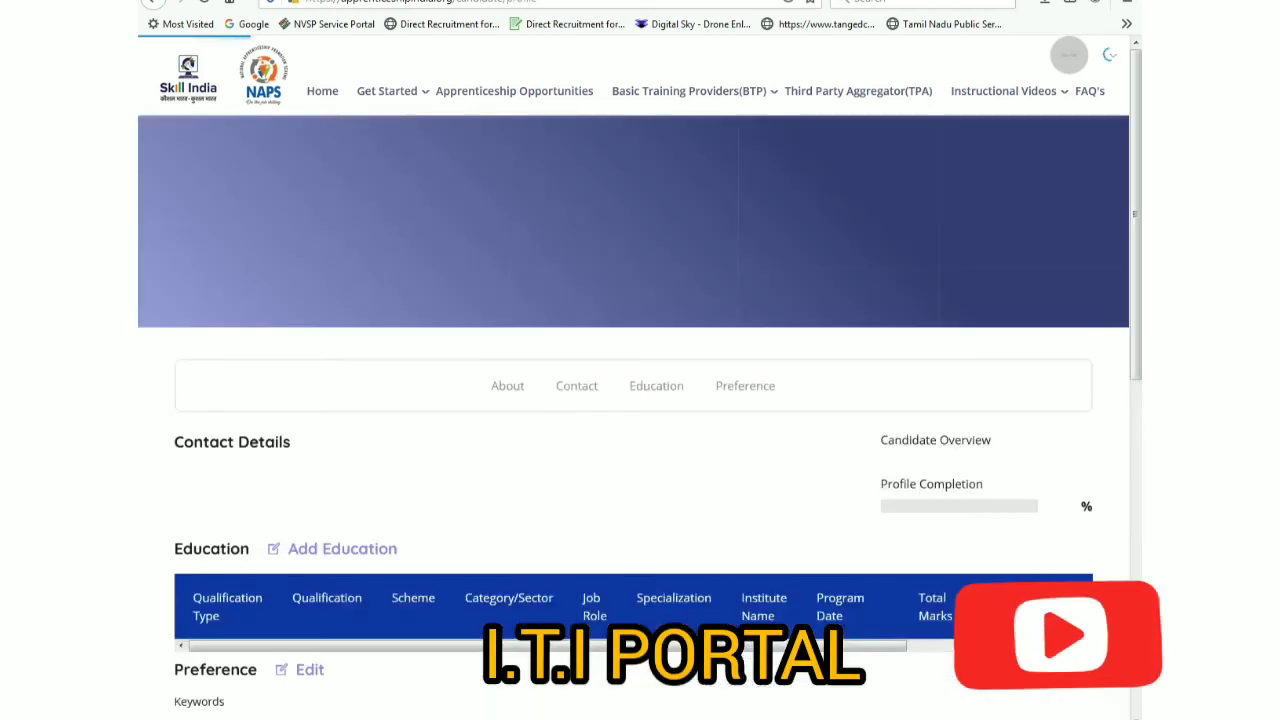
{"action": "scroll", "coordinate": [640, 400], "scroll_direction": "down", "scroll_amount": 3}
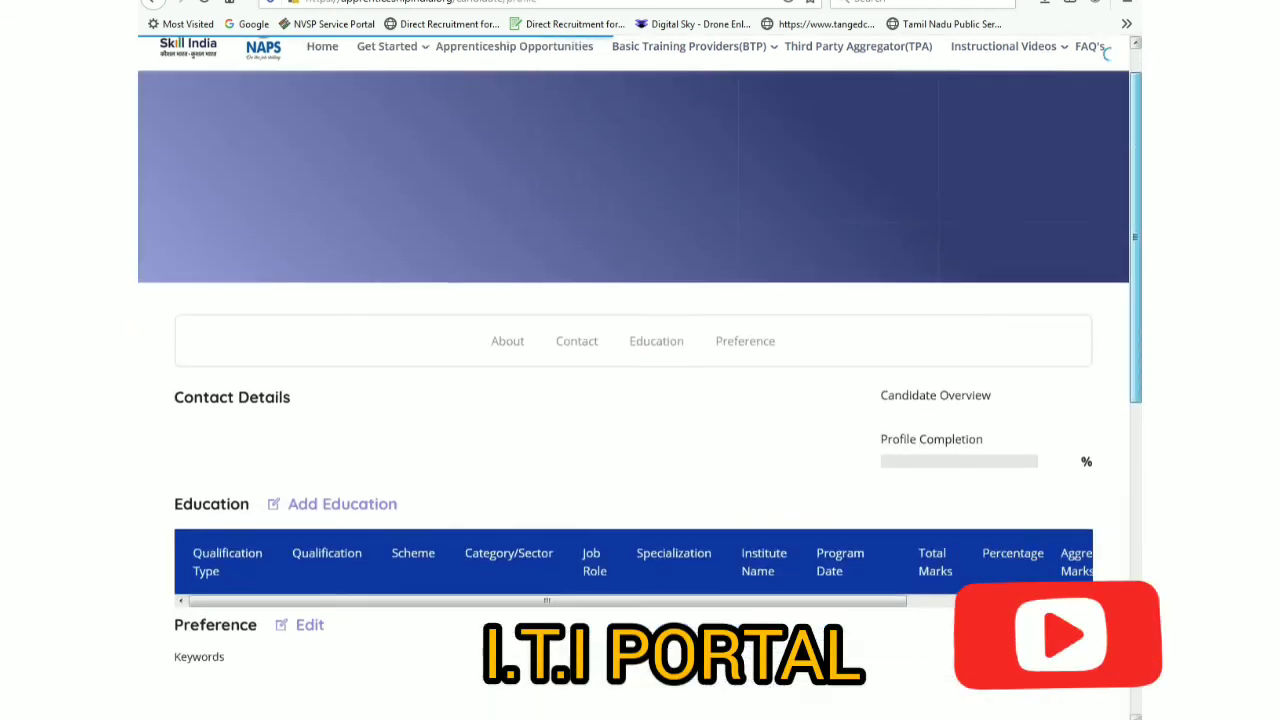